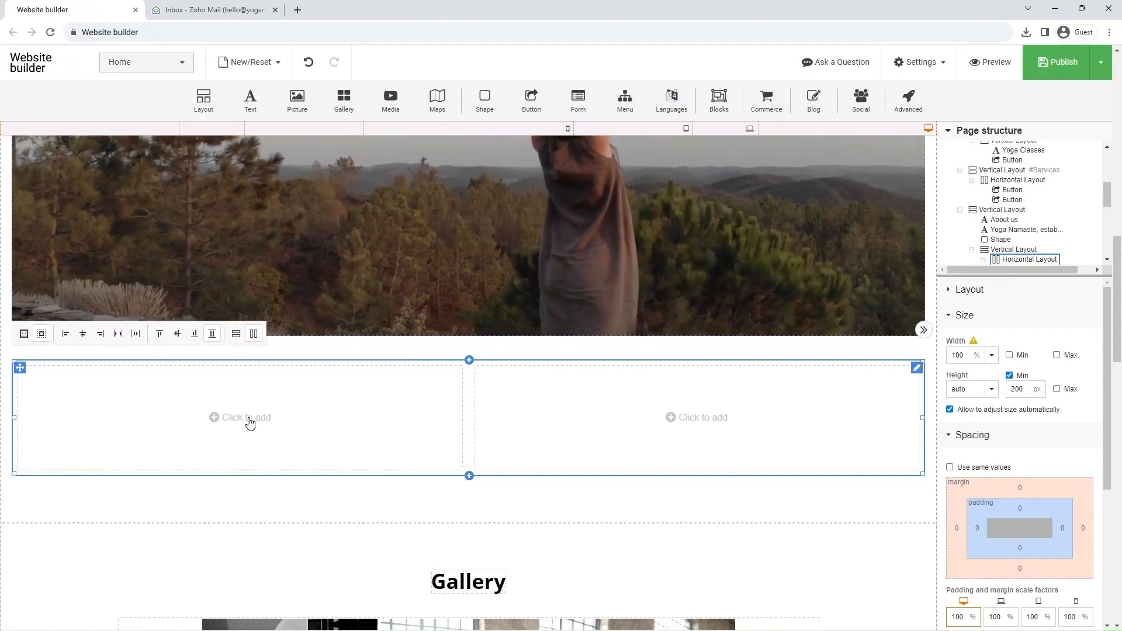
Step: Add a plain rectangular picture to the empty first column, using the template gallery's LessonImage photo of the blue yoga mat
click(248, 419)
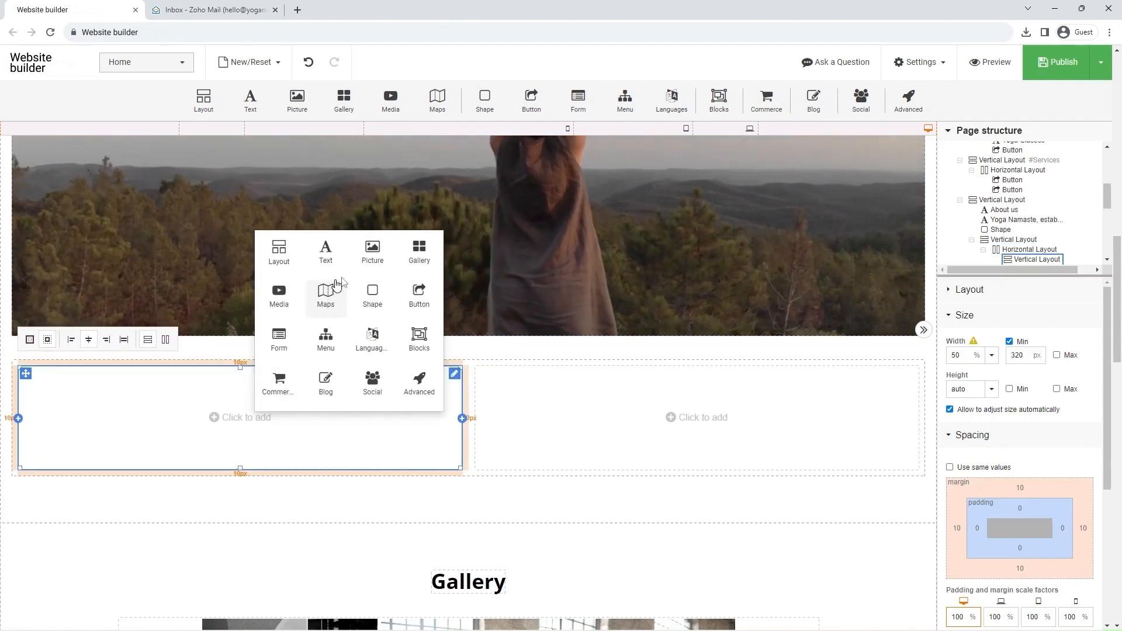
click(373, 256)
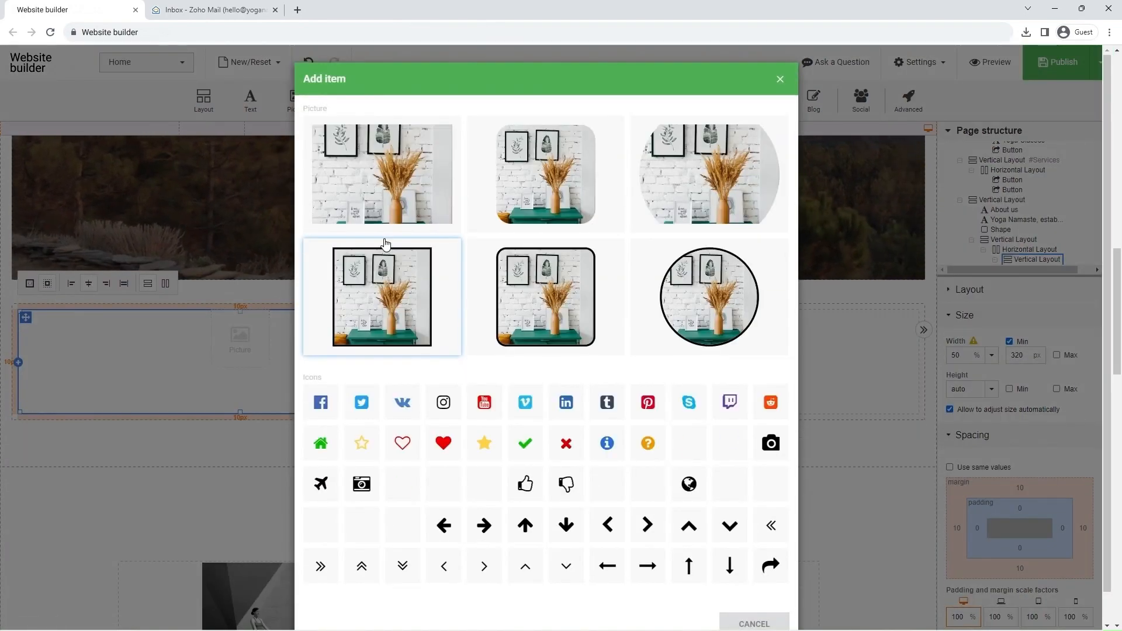
click(382, 174)
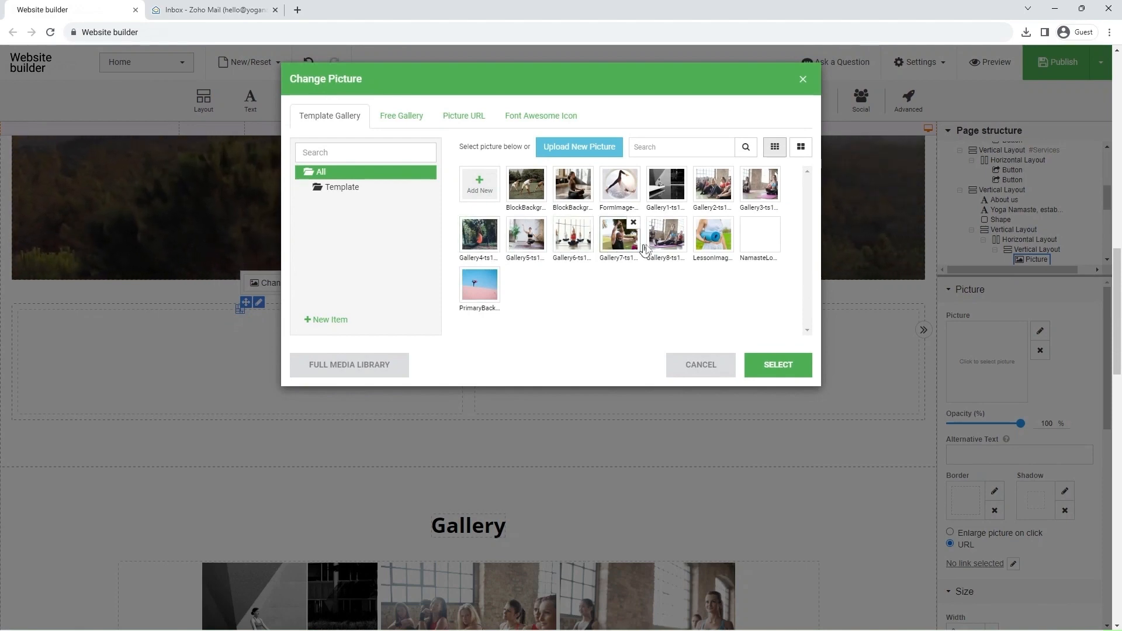
click(779, 365)
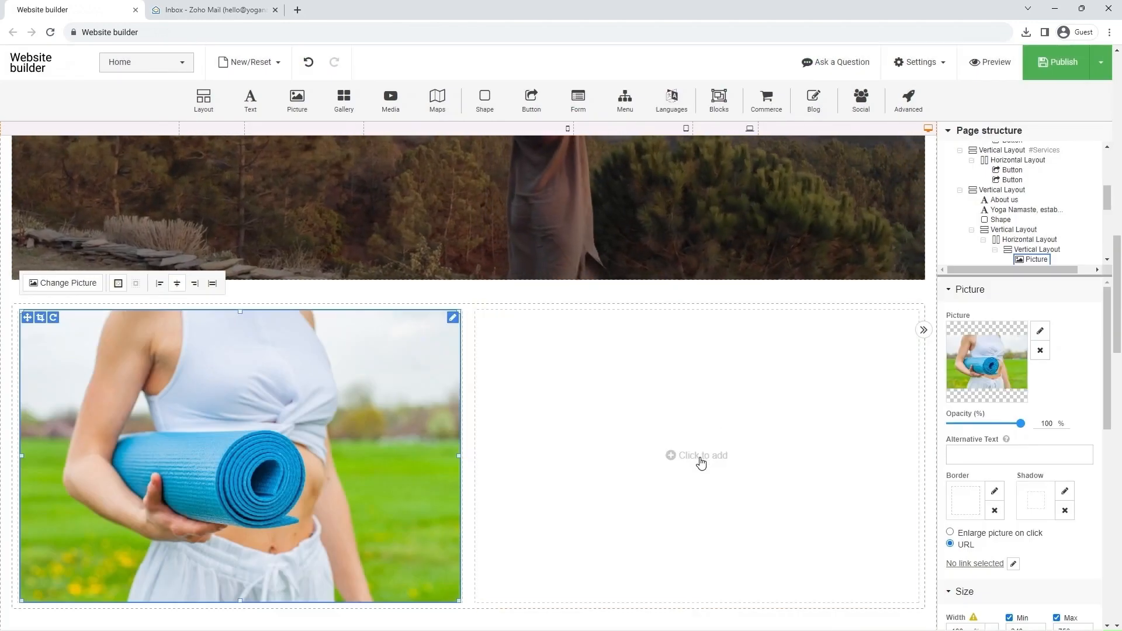
Step: Add a basic paragraph element to the empty second column and replace its text with "Sign up for the upcoming session!"
click(702, 461)
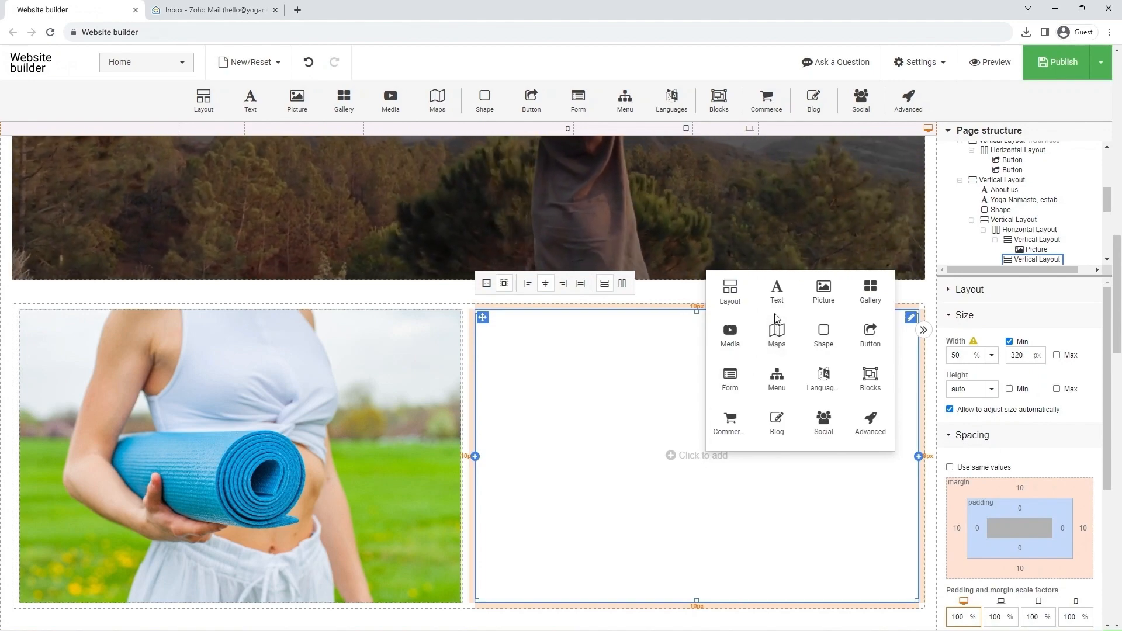
click(777, 291)
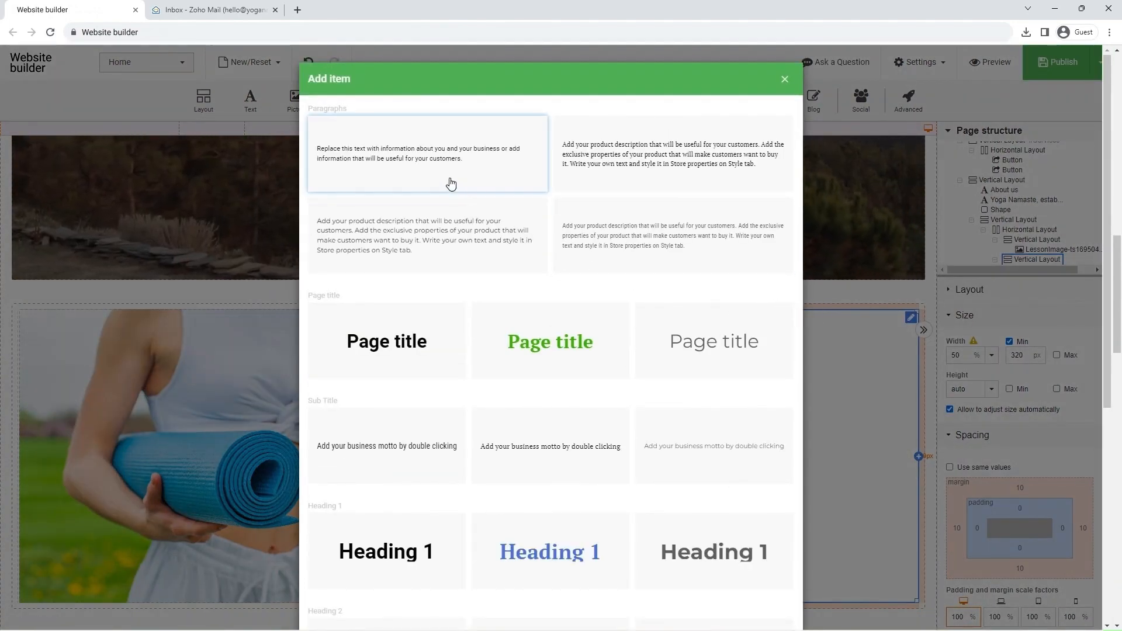
click(446, 185)
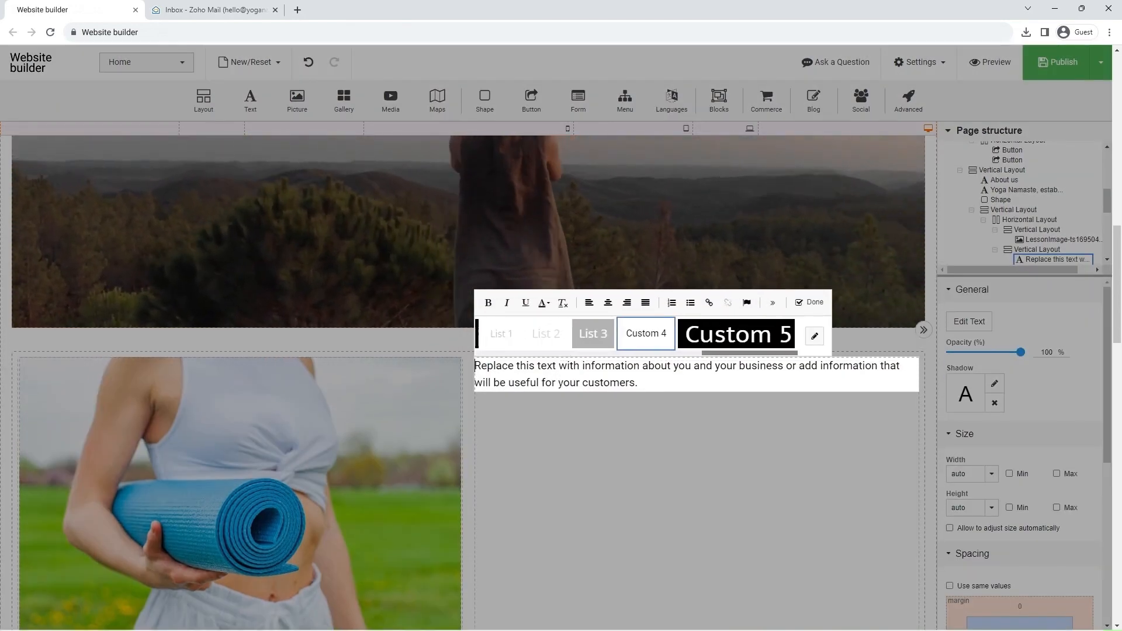
triple_click(561, 384)
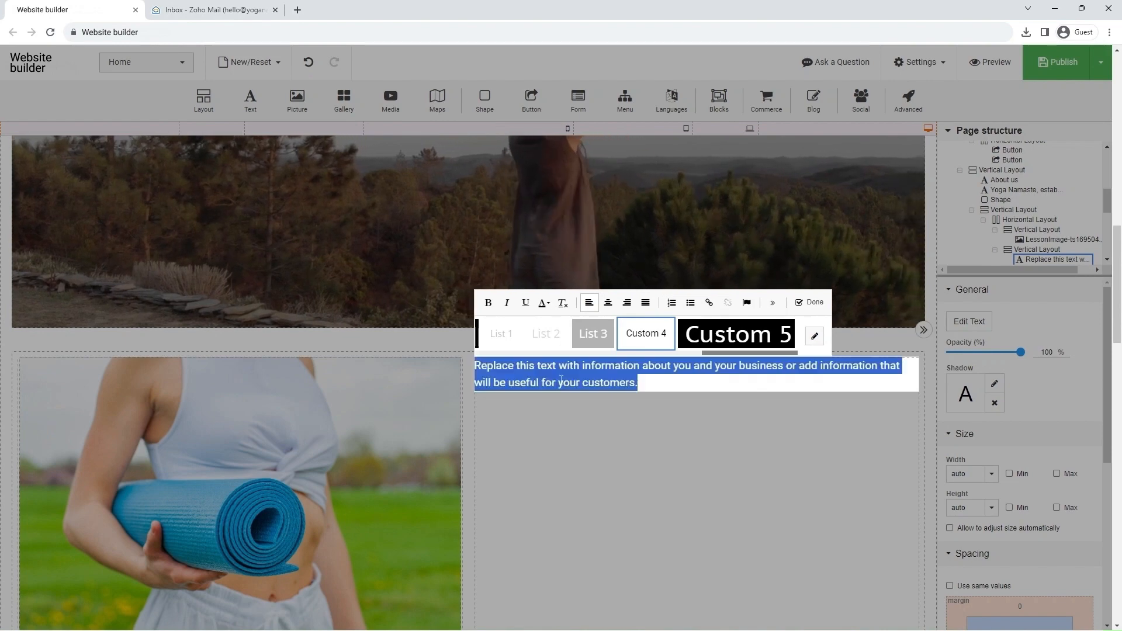
text(Sign)
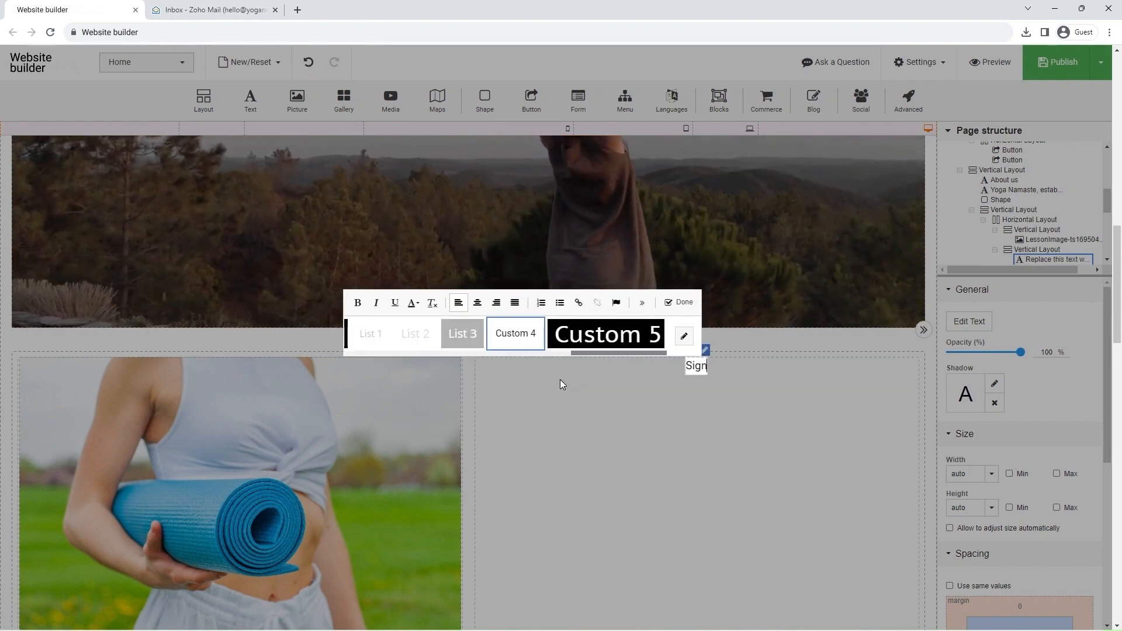
text( up for the u)
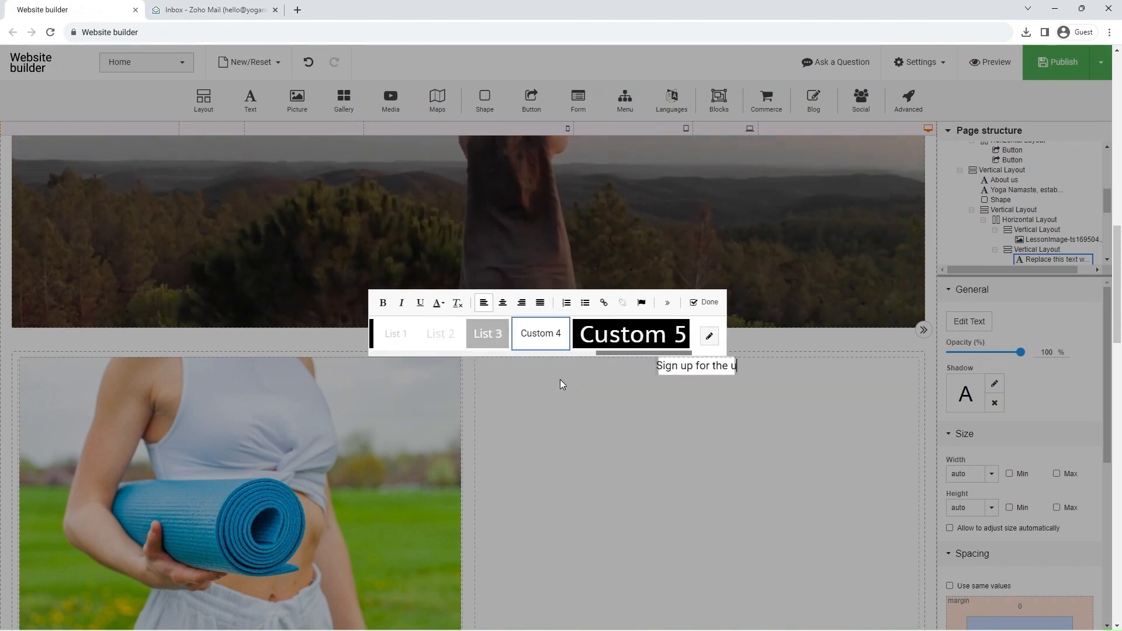
text(pcoming)
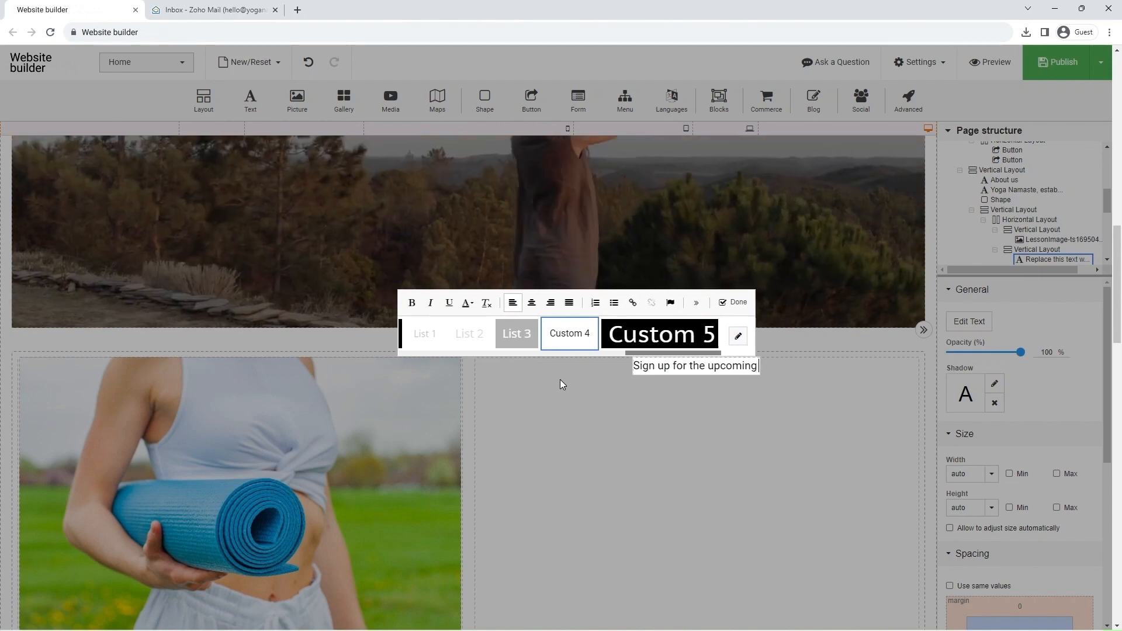
text( session)
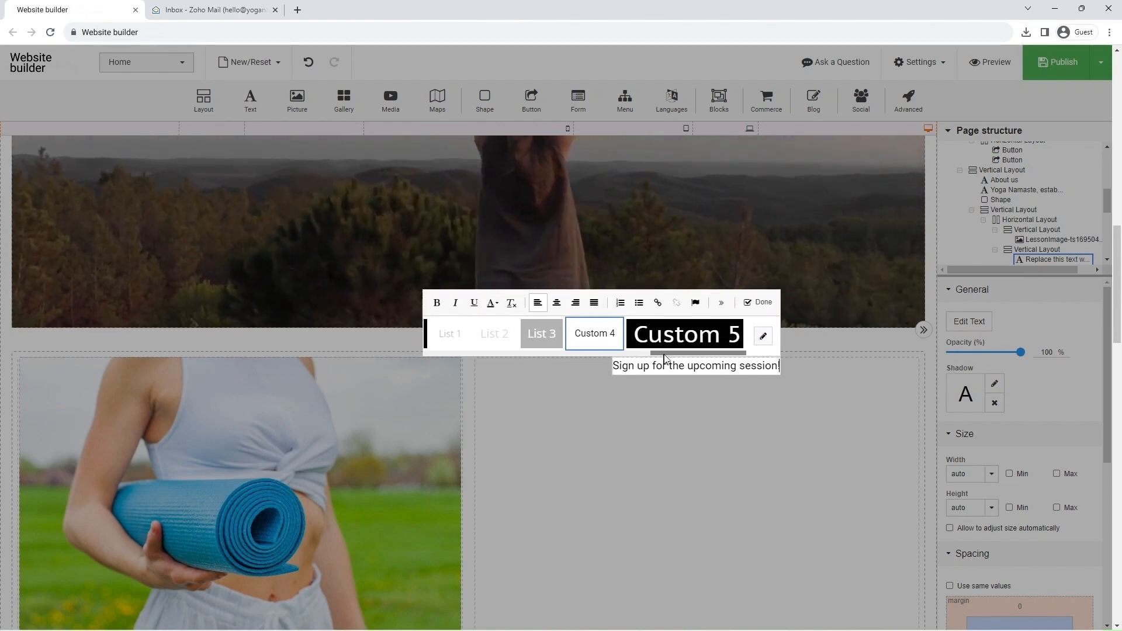
Step: Apply the Heading 2 style to the sign-up text and centre-align it
drag(678, 355, 548, 346)
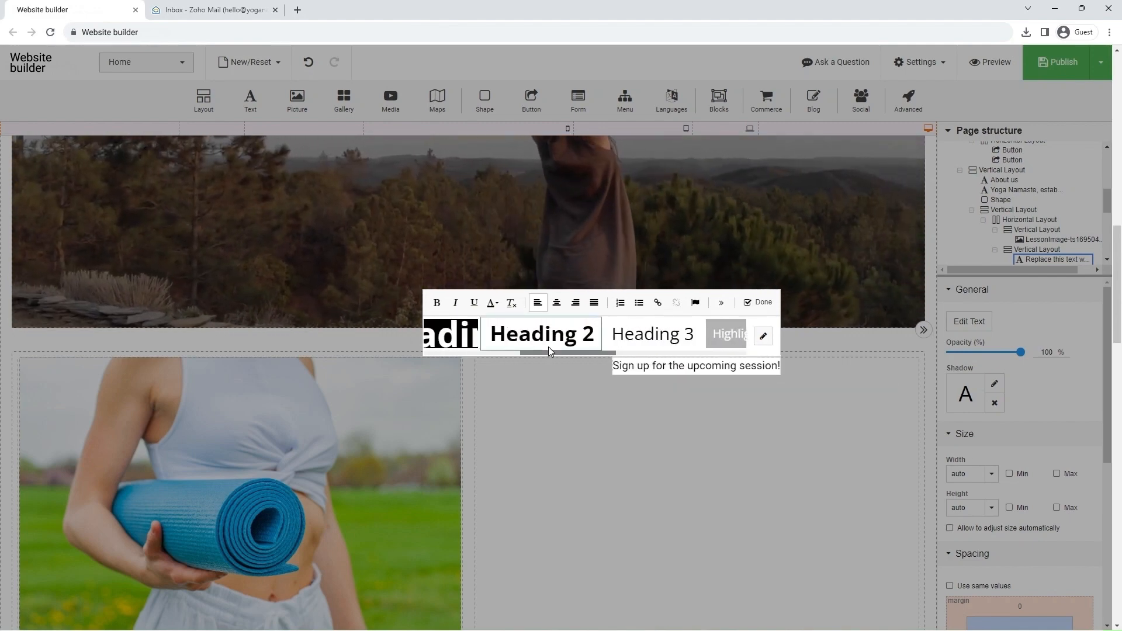
click(549, 345)
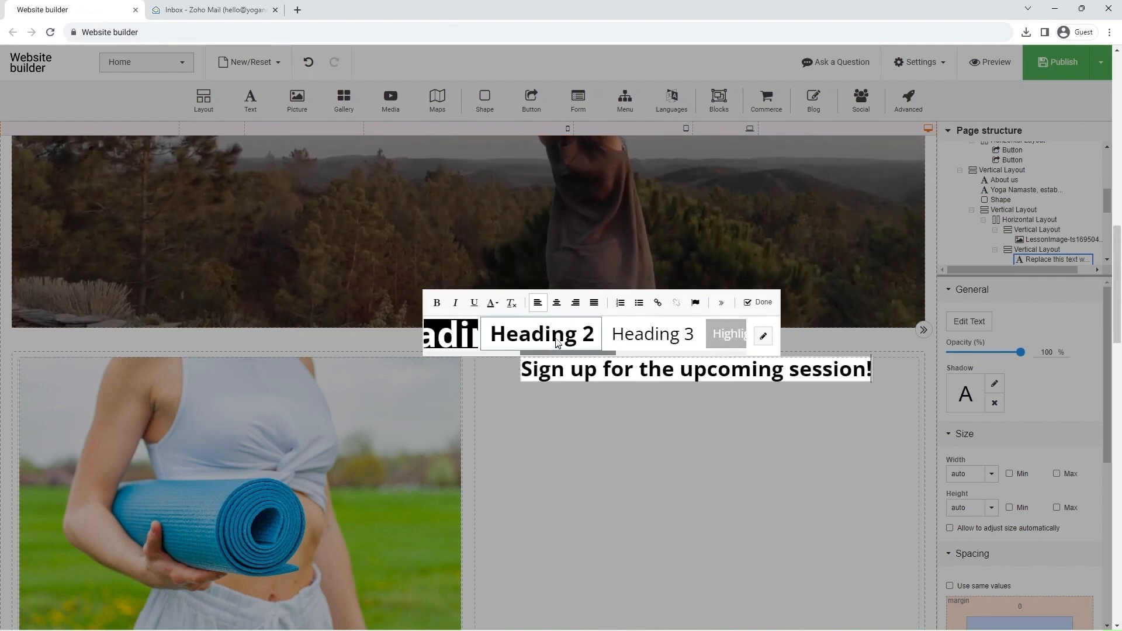
click(558, 304)
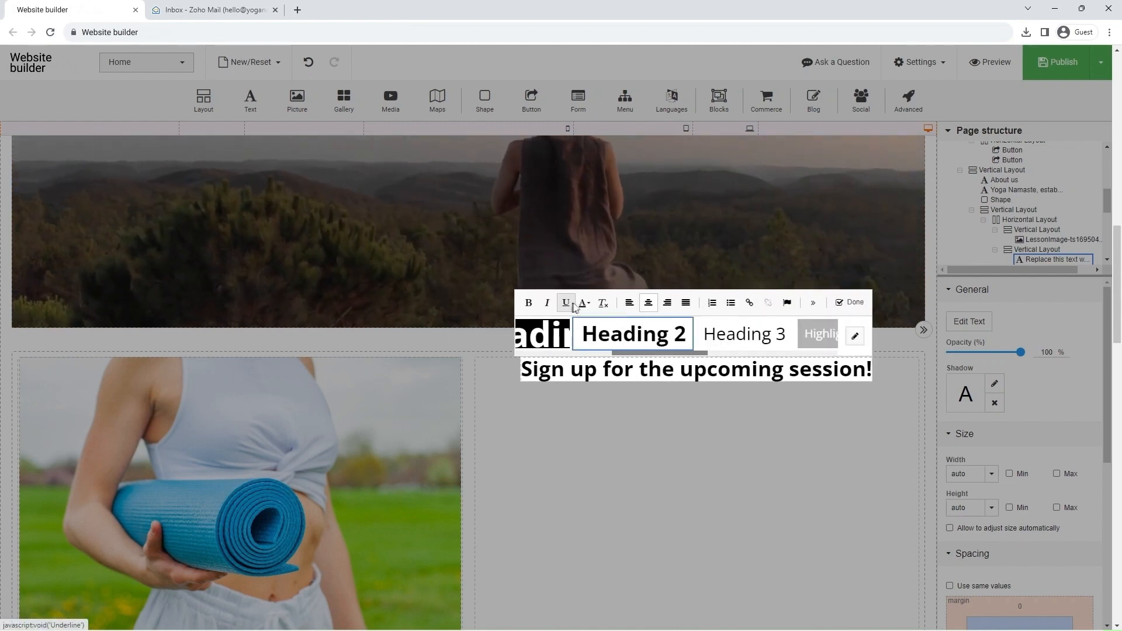
click(840, 310)
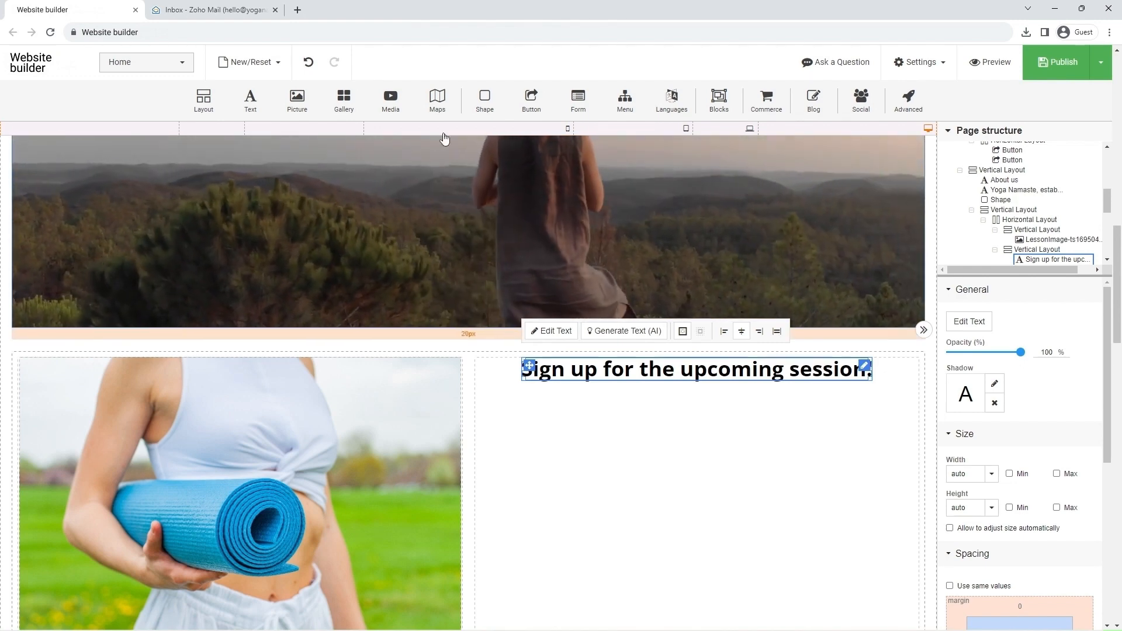
Step: Add a centre-aligned paragraph below the heading containing the copied description that begins "Join us for our upcoming group yoga session"
drag(254, 100, 598, 462)
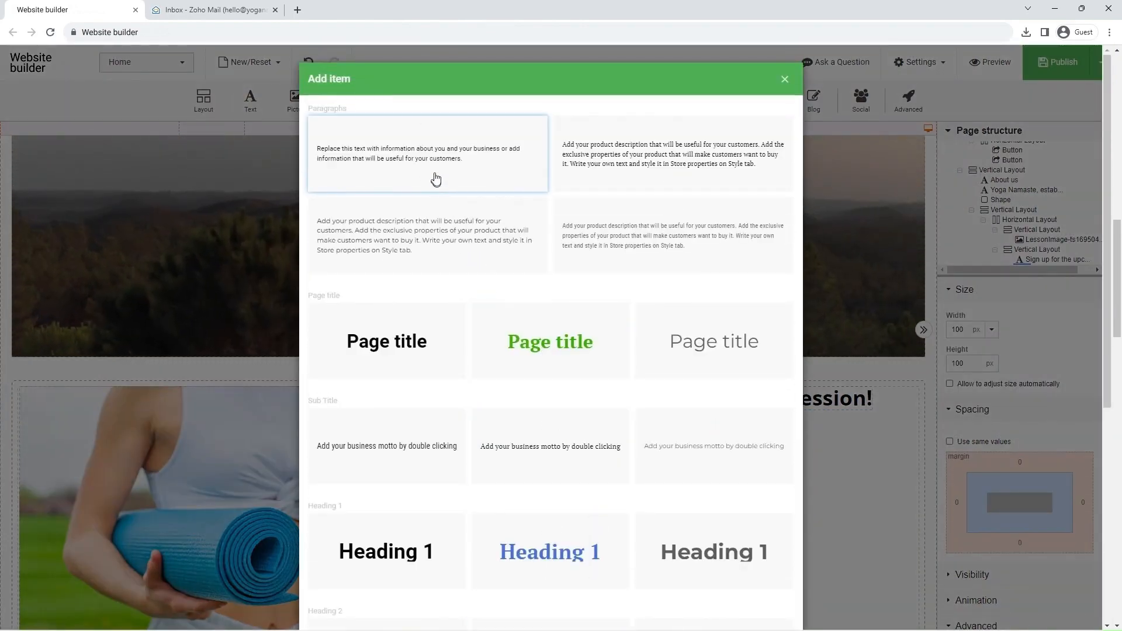
click(435, 176)
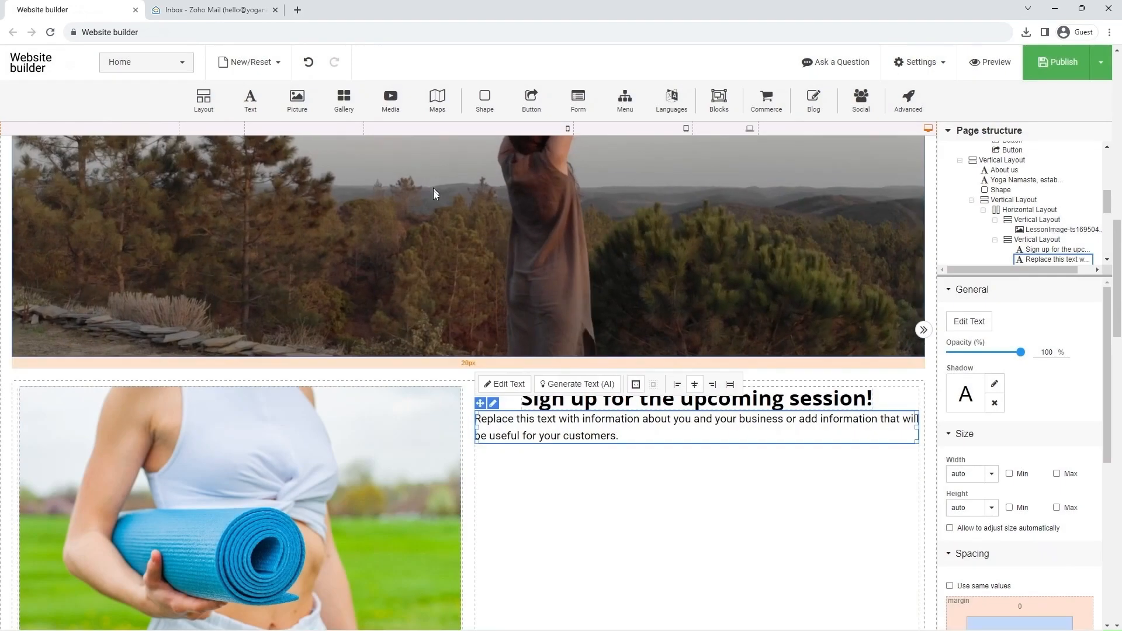
click(494, 386)
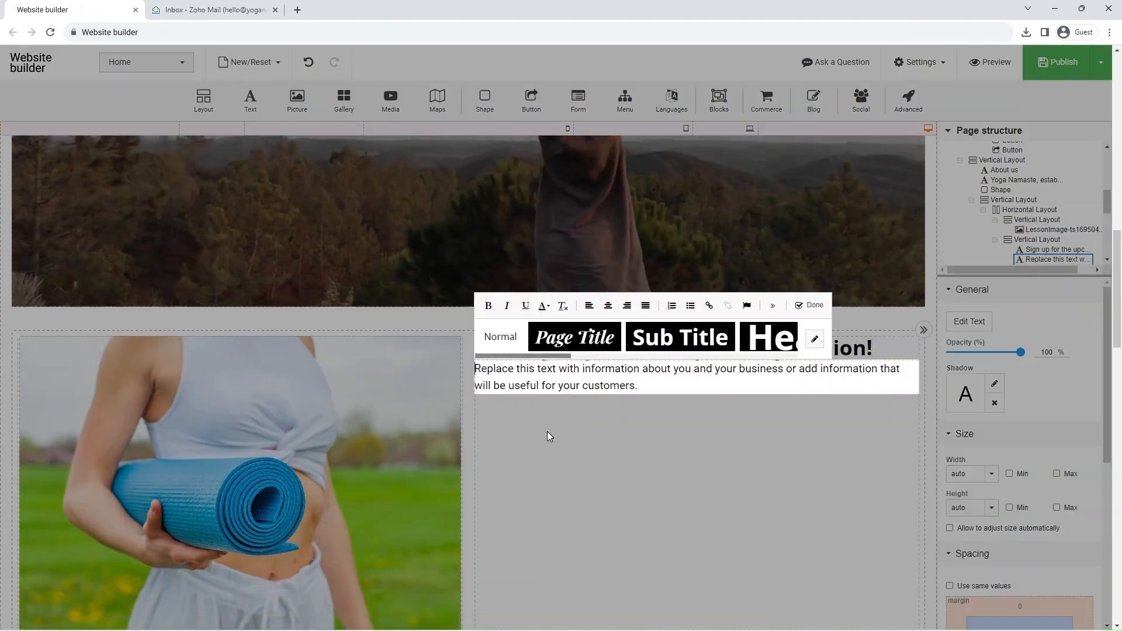
click(541, 365)
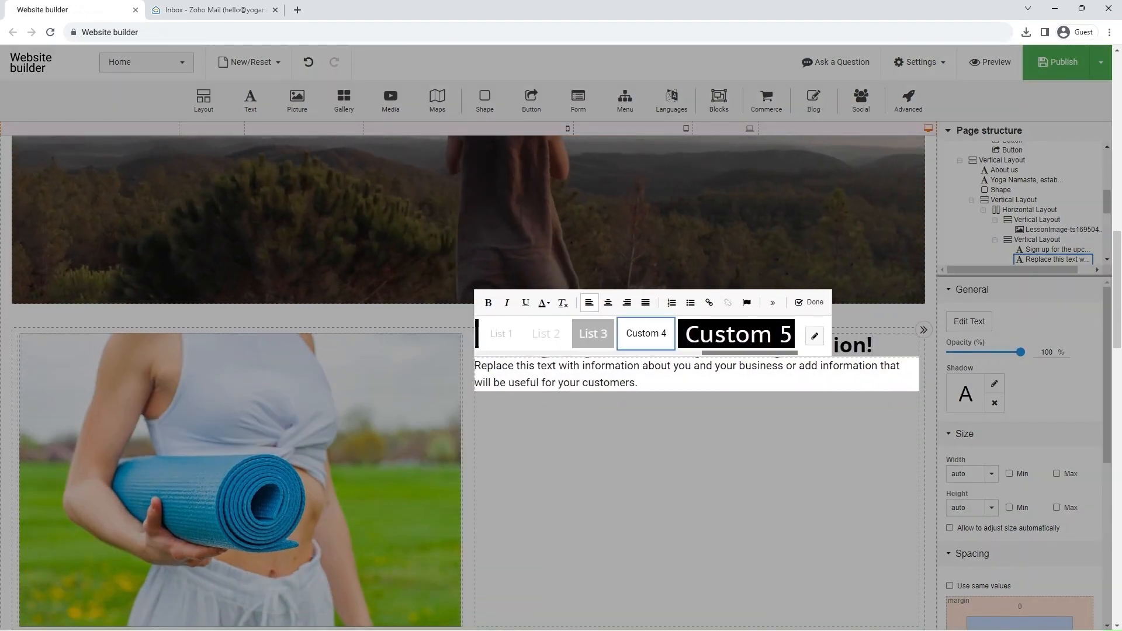
key(ctrl+a)
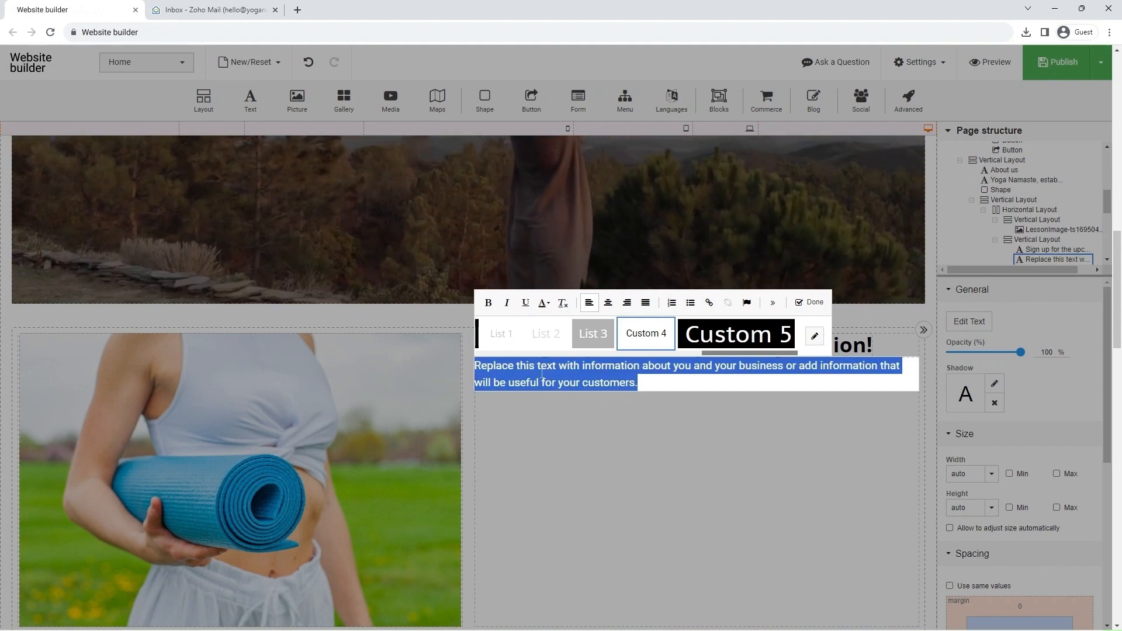
text(Join us for our upcoming group yoga session, where you can rejuvenate your body and mind in a welcoming and tranquil environment. Our experienced and certified yoga coaches will guide you through a harmonious blend of yoga poses, breathing exercises, and mindfulness techniques, perfect for all levels of experience.)
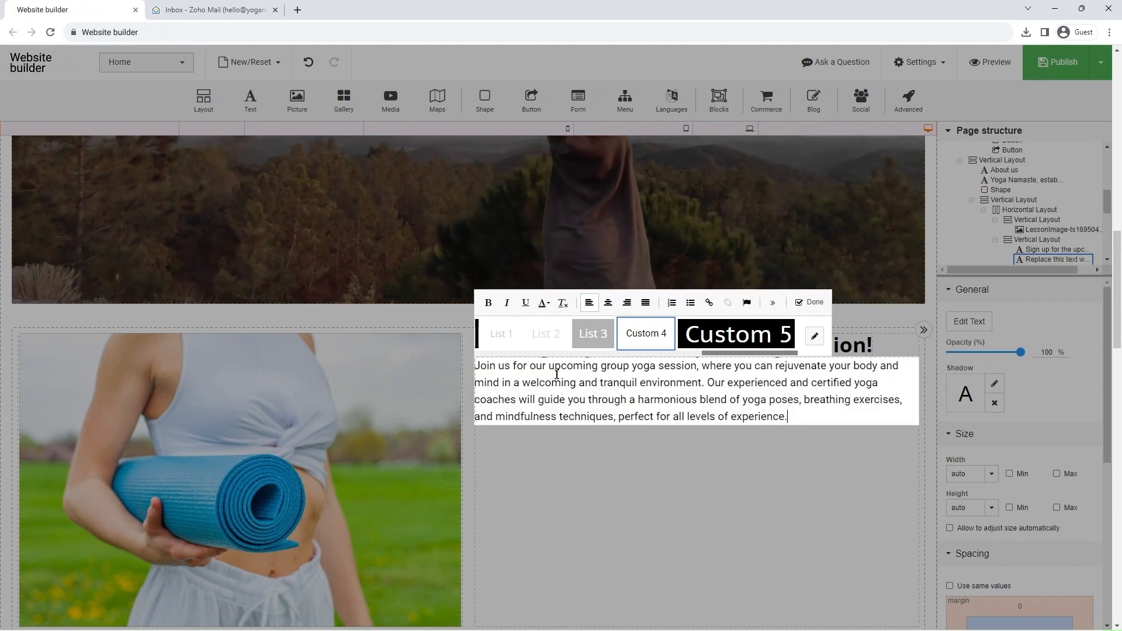
click(608, 303)
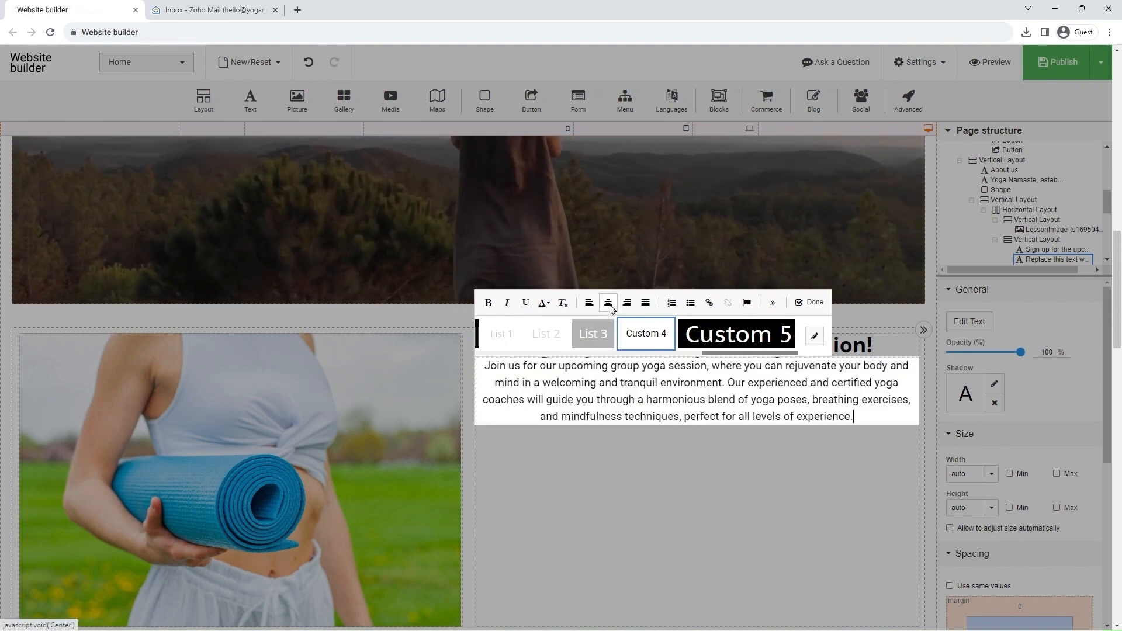
click(809, 302)
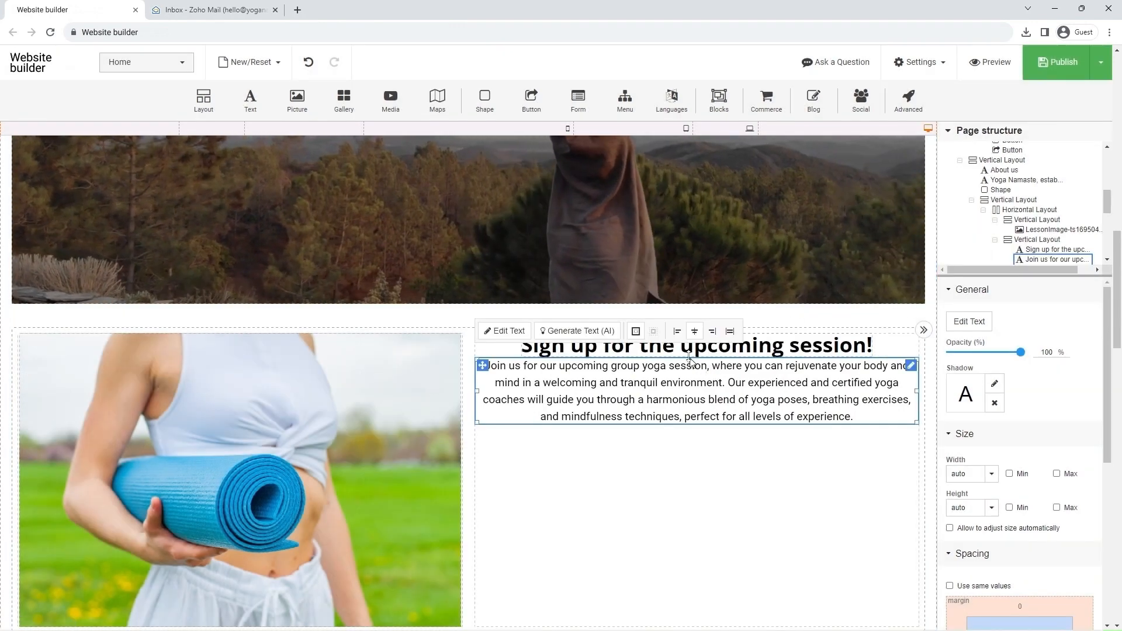
Step: Give the heading and the paragraph together a uniform margin of 20 px on all sides
click(657, 349)
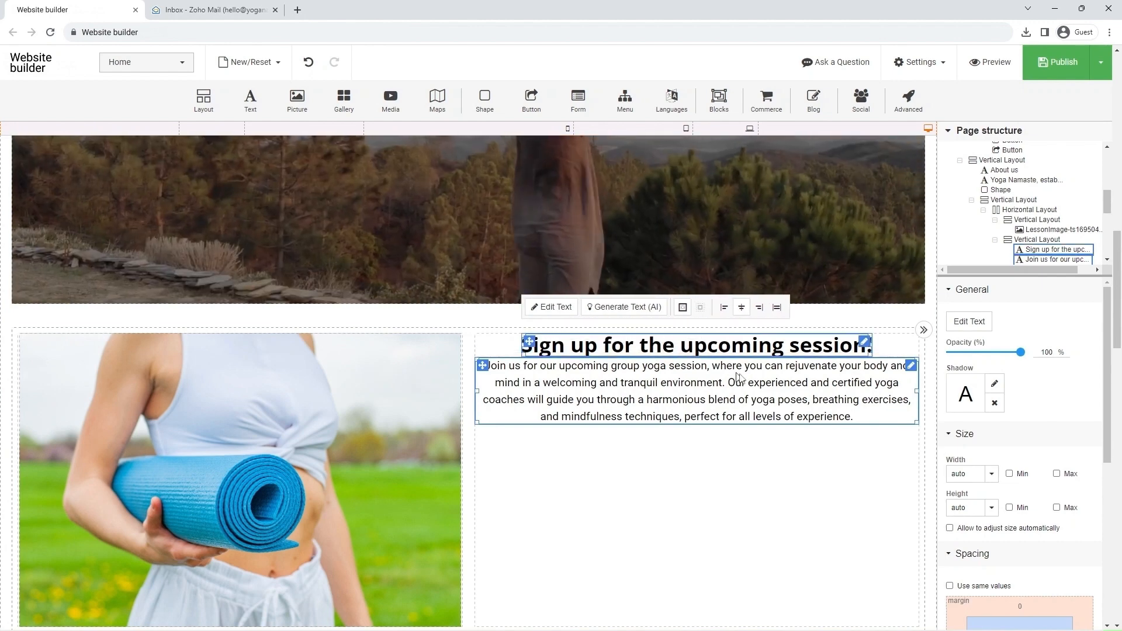
scroll(1008, 432, down, 3)
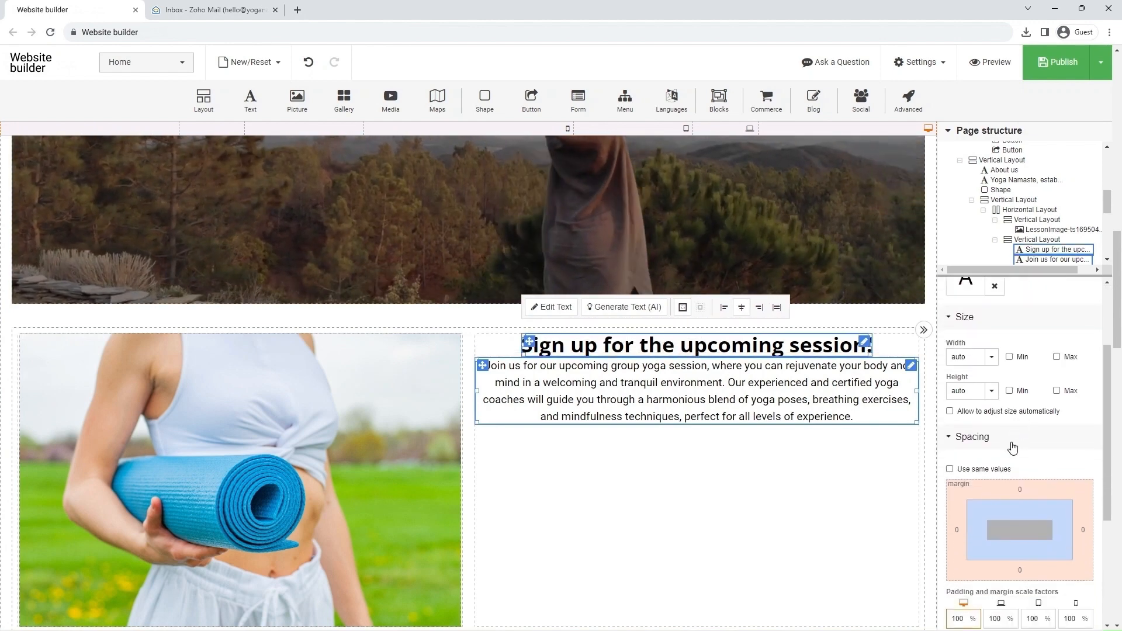
click(950, 411)
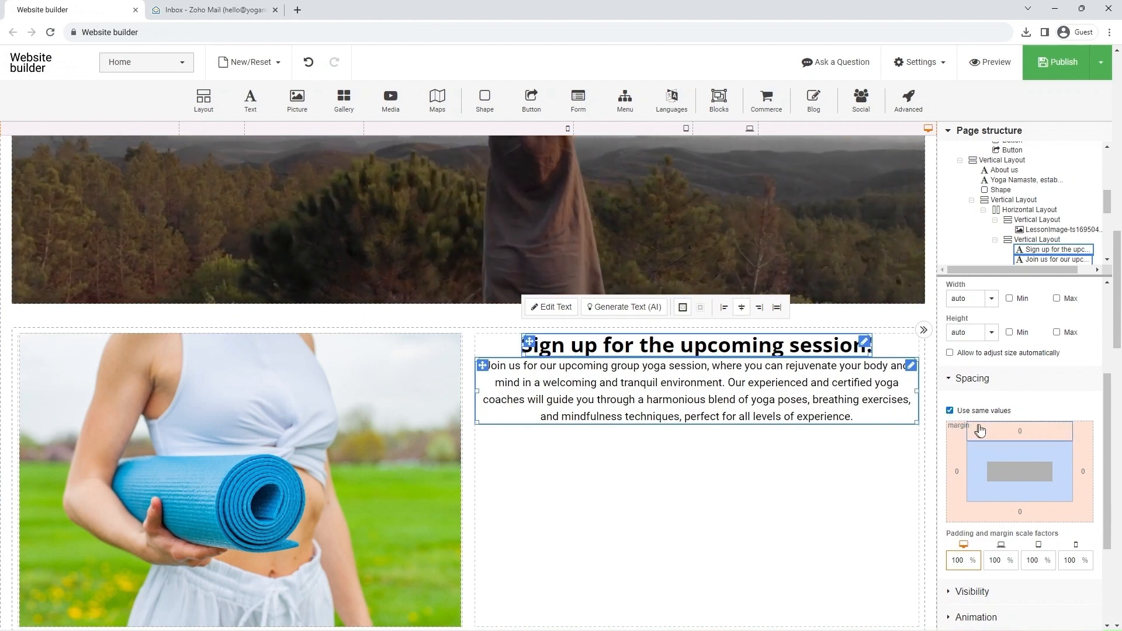
click(1011, 433)
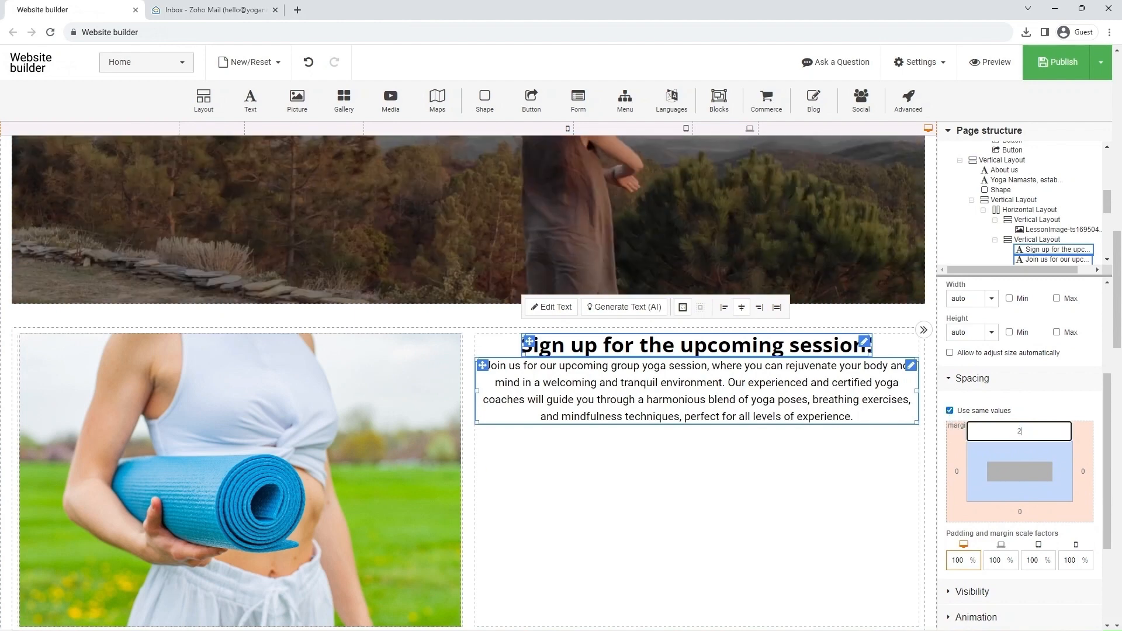
text(20)
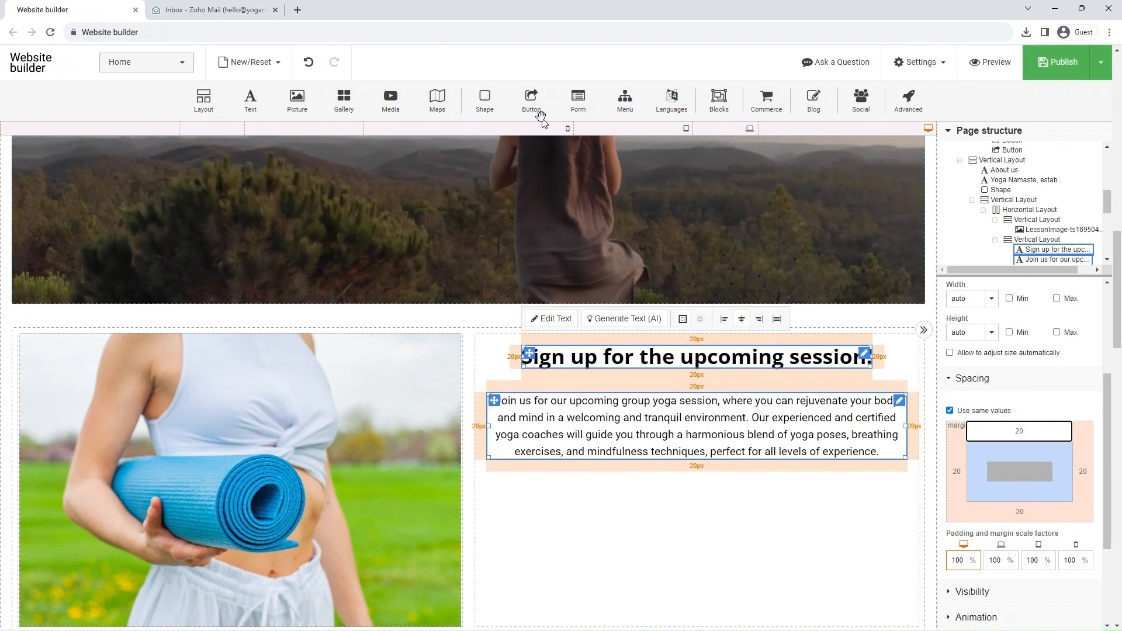
Step: Add the blue rounded "Just Do It!" button below the paragraph and change its text to "Register"
drag(532, 105, 676, 501)
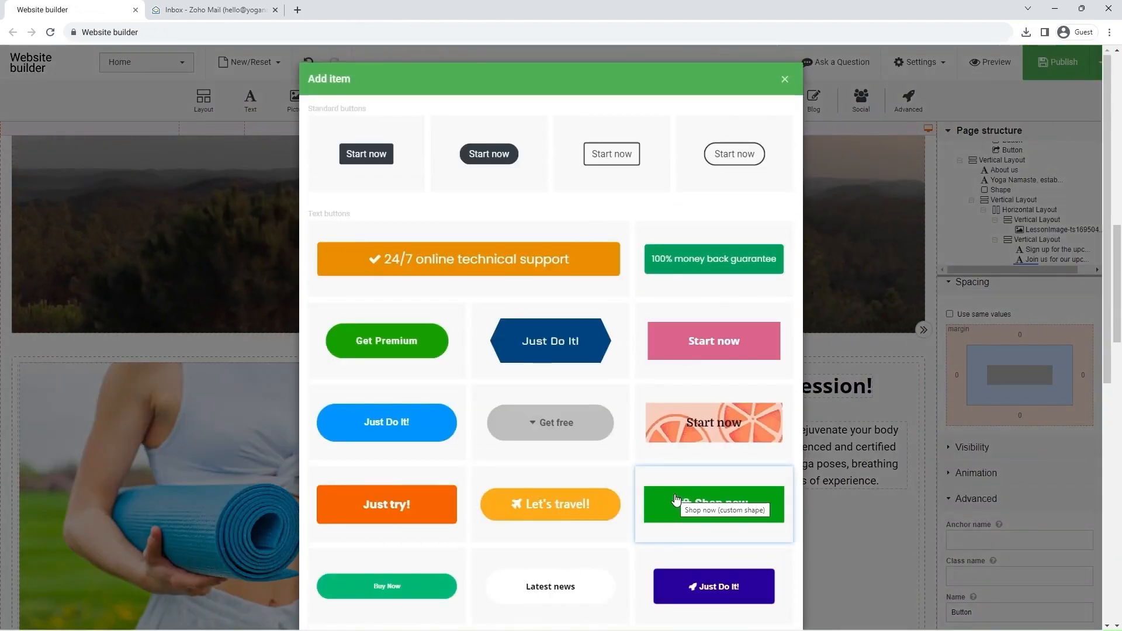
click(411, 421)
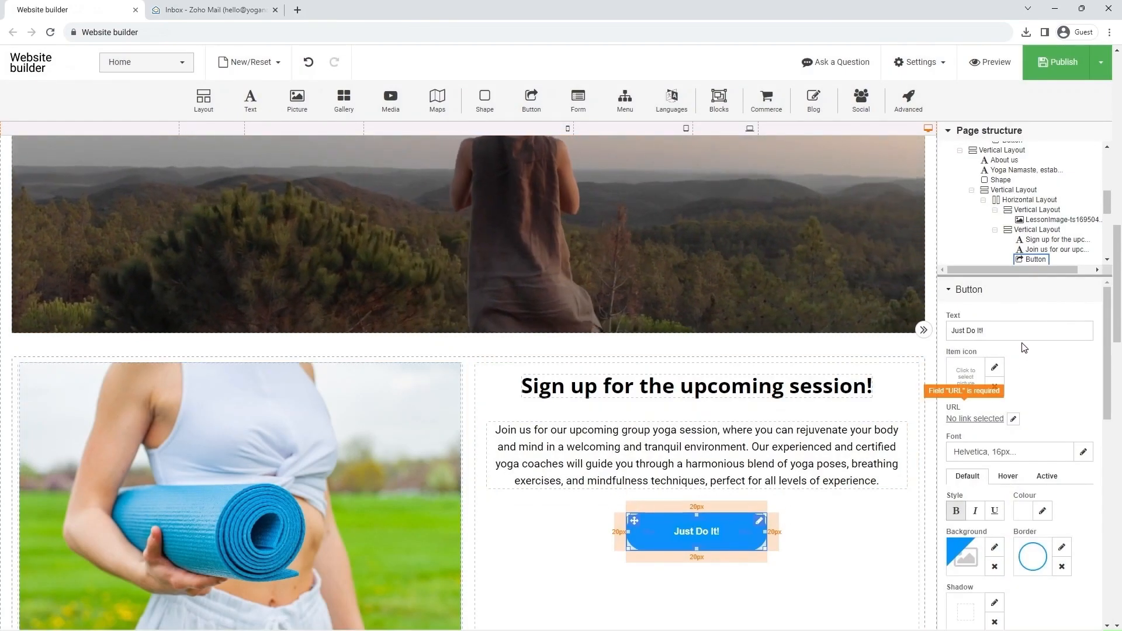
drag(995, 331, 939, 338)
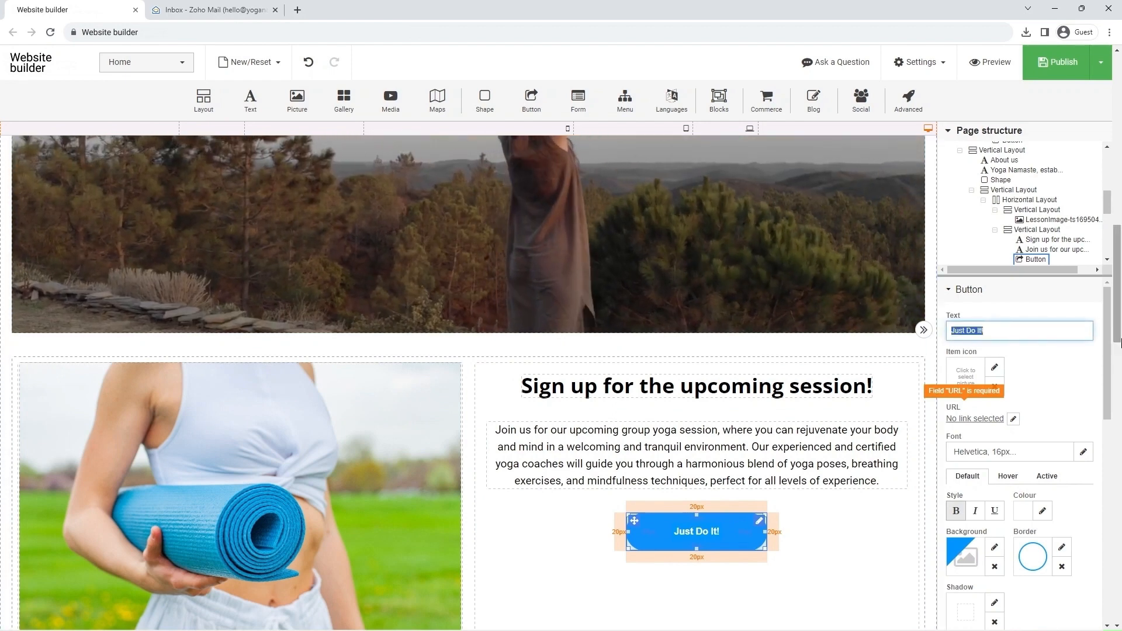
text(Register)
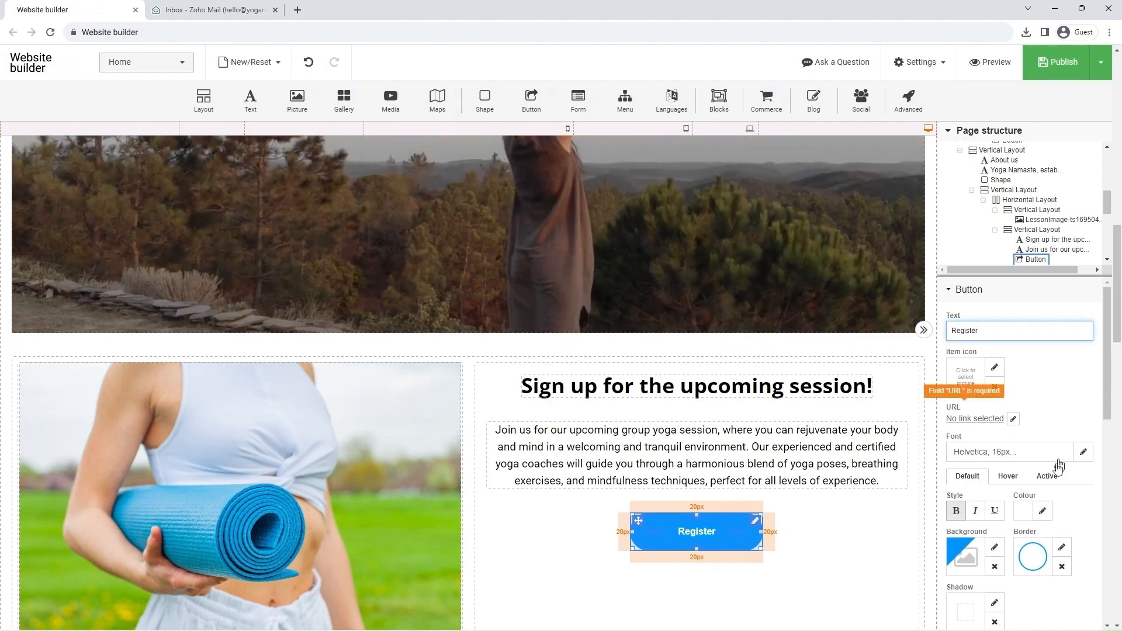
Step: Set the Register button's default background colour to purple #8E50C4
click(995, 548)
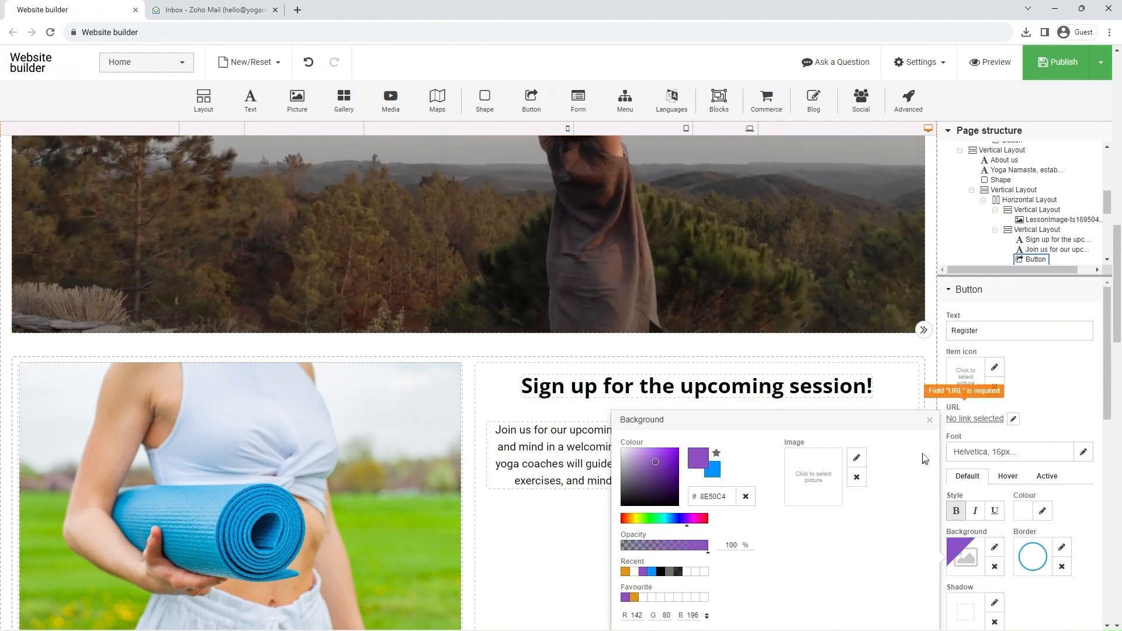
click(929, 420)
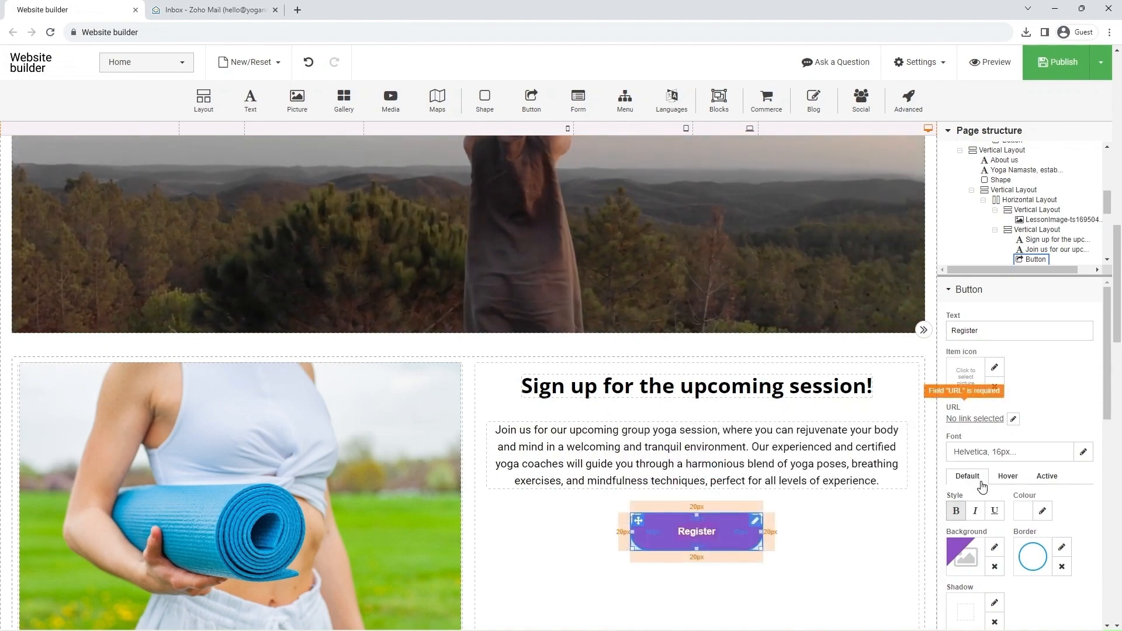
Step: Set the Register button's default border colour to purple #8E50C4
click(1061, 549)
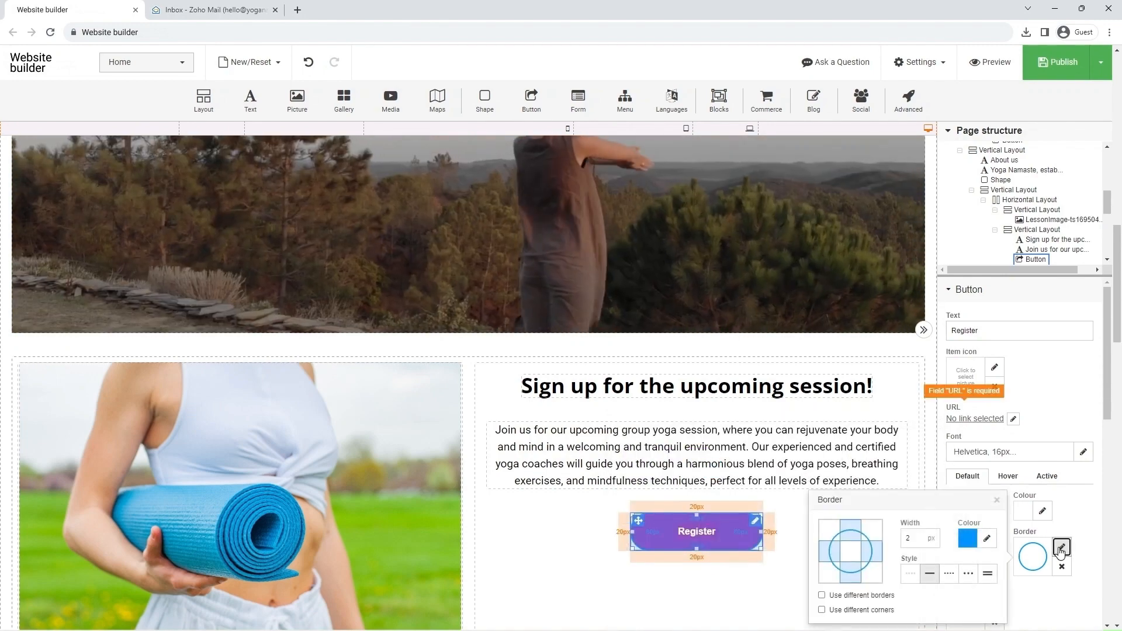
click(988, 540)
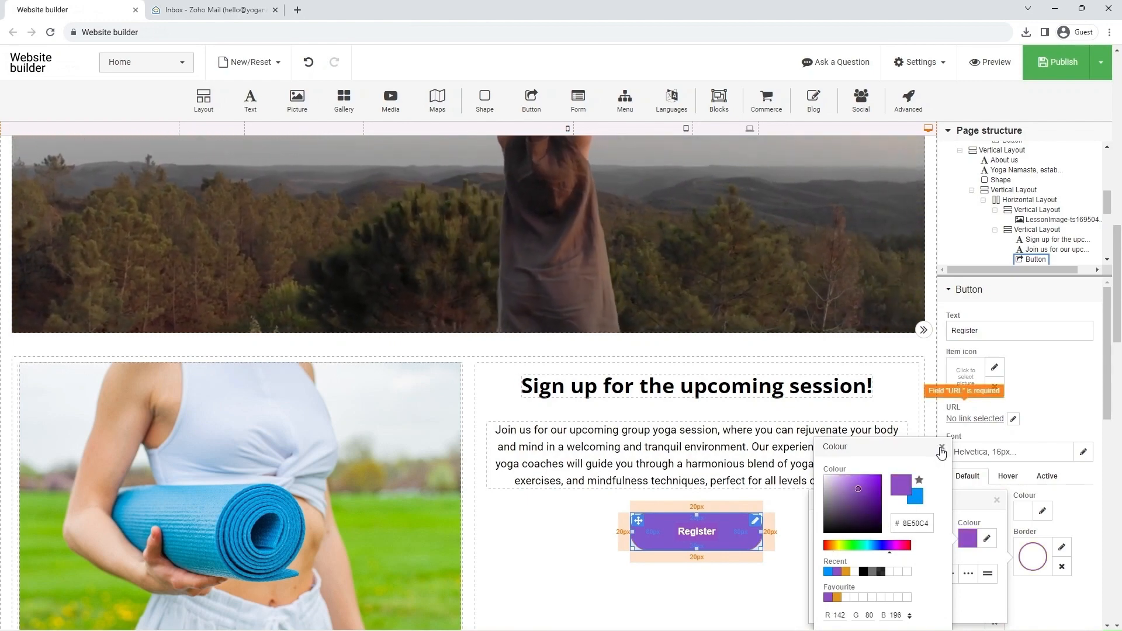
click(941, 447)
click(997, 501)
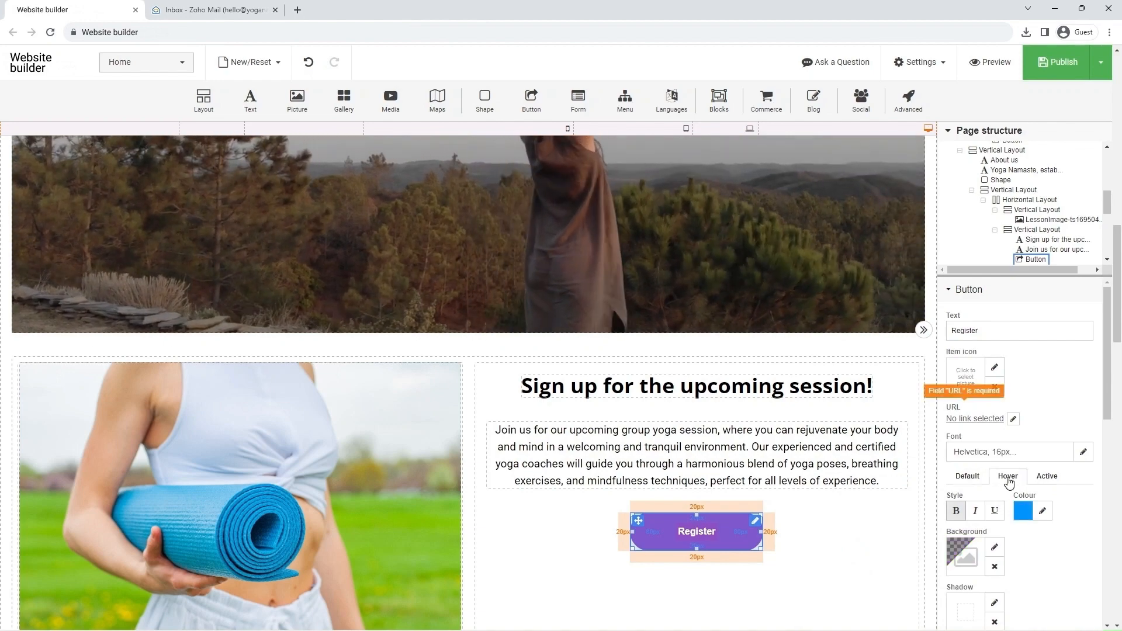
Step: Give the Register button's hover state an orange #E39714 background and white #FFFFFF text
click(994, 549)
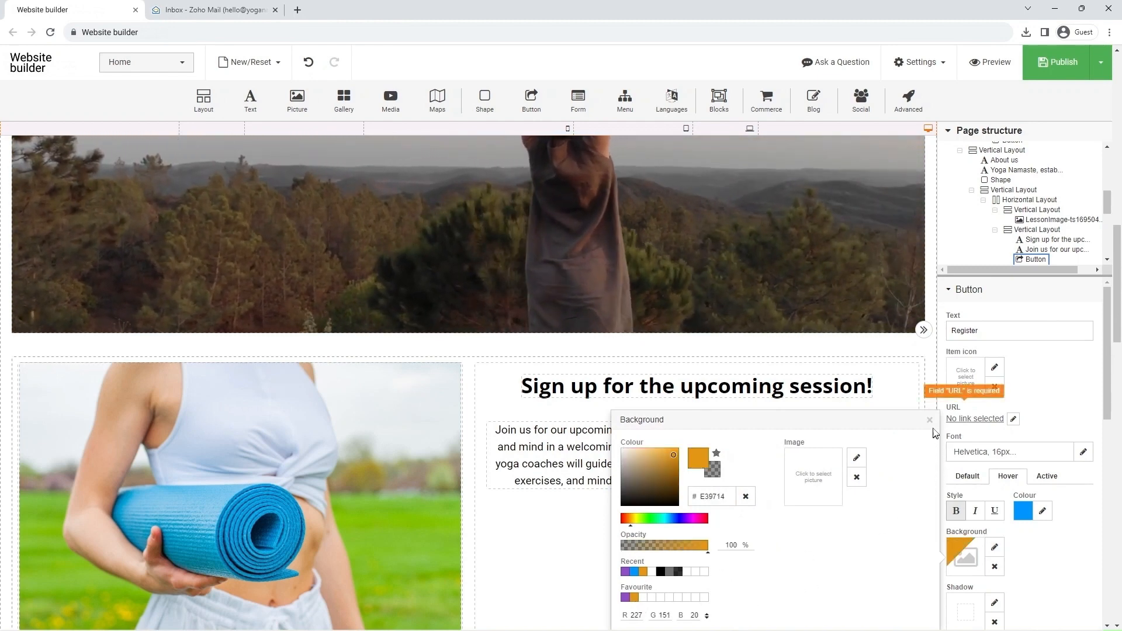
click(930, 421)
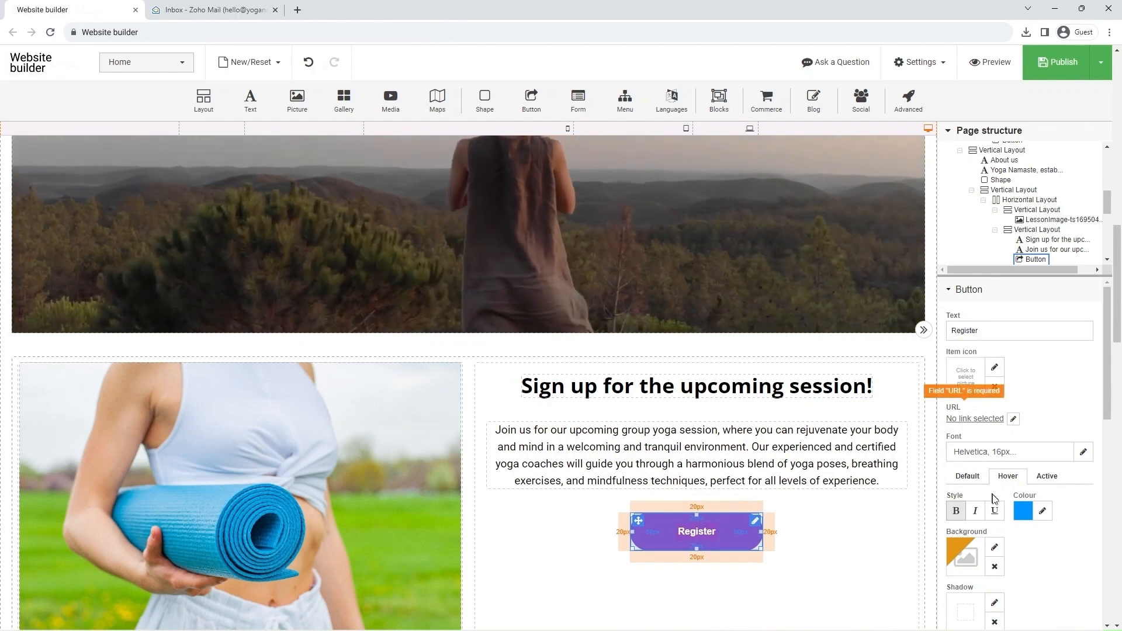
click(1040, 512)
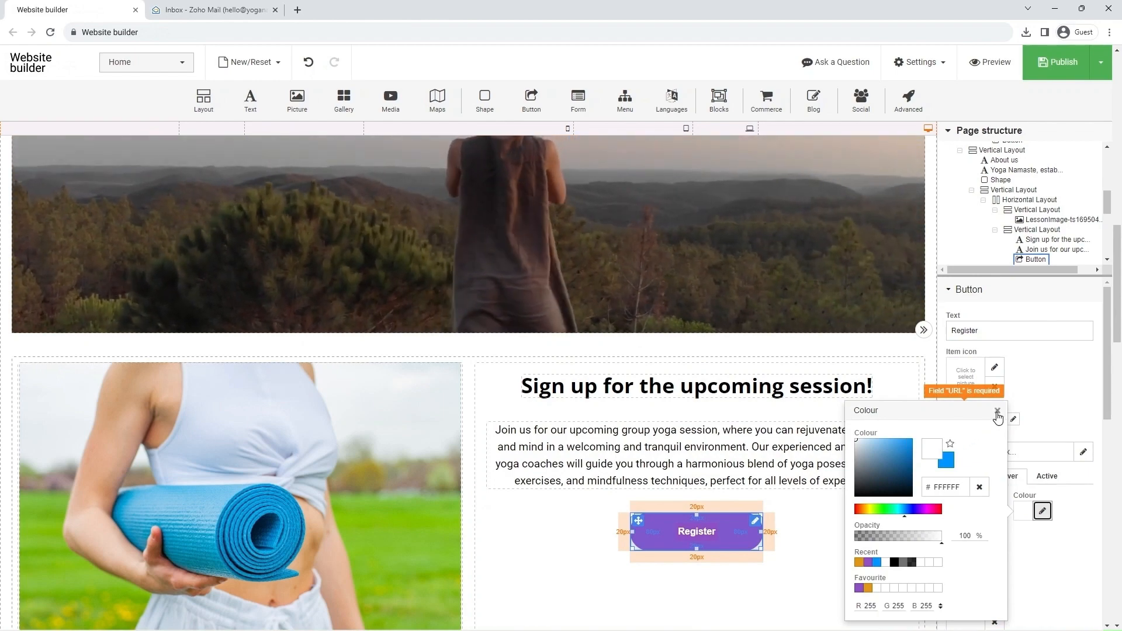
click(997, 412)
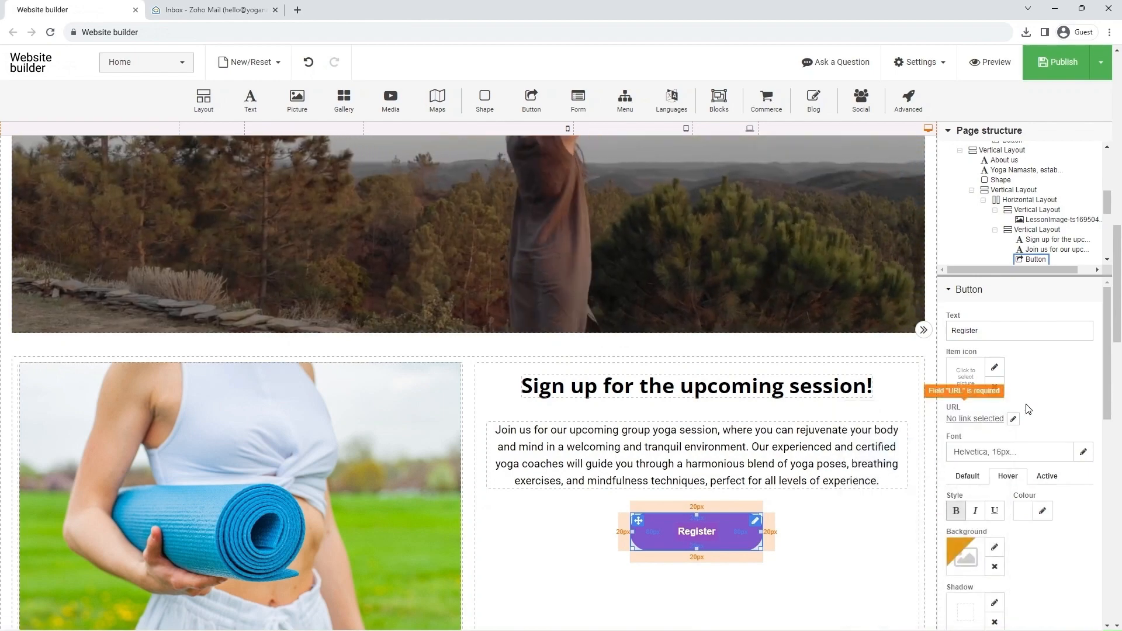
Step: Set the anchor name of the contact form under "Passionate about yoga? Let's connect!" to "Form"
scroll(1028, 409, down, 3)
scroll(853, 475, down, 4)
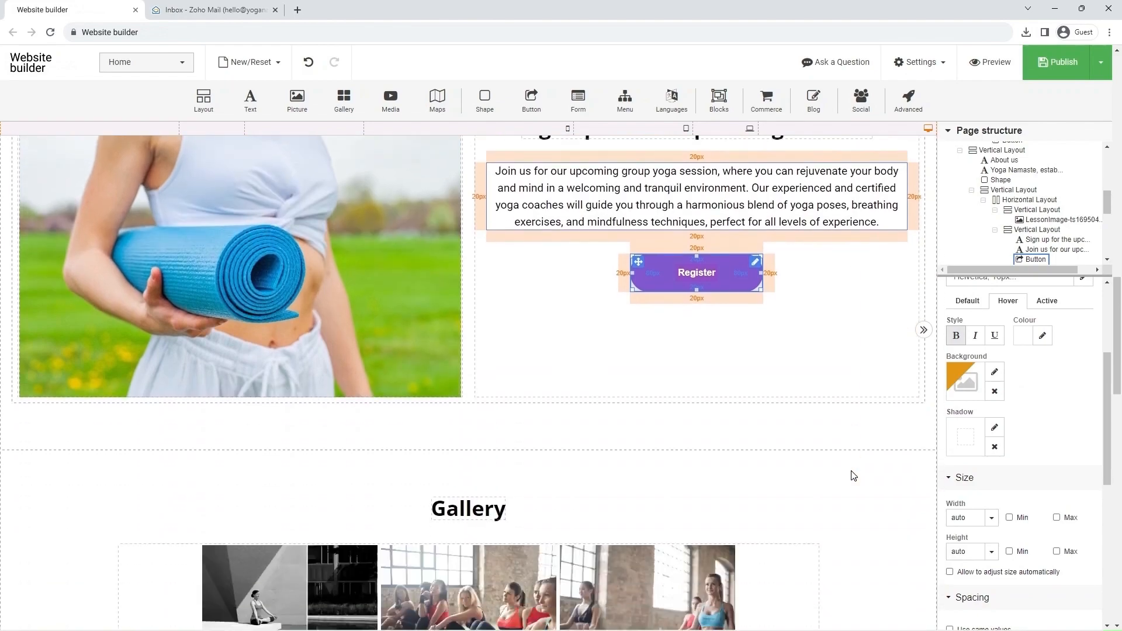
scroll(852, 475, down, 10)
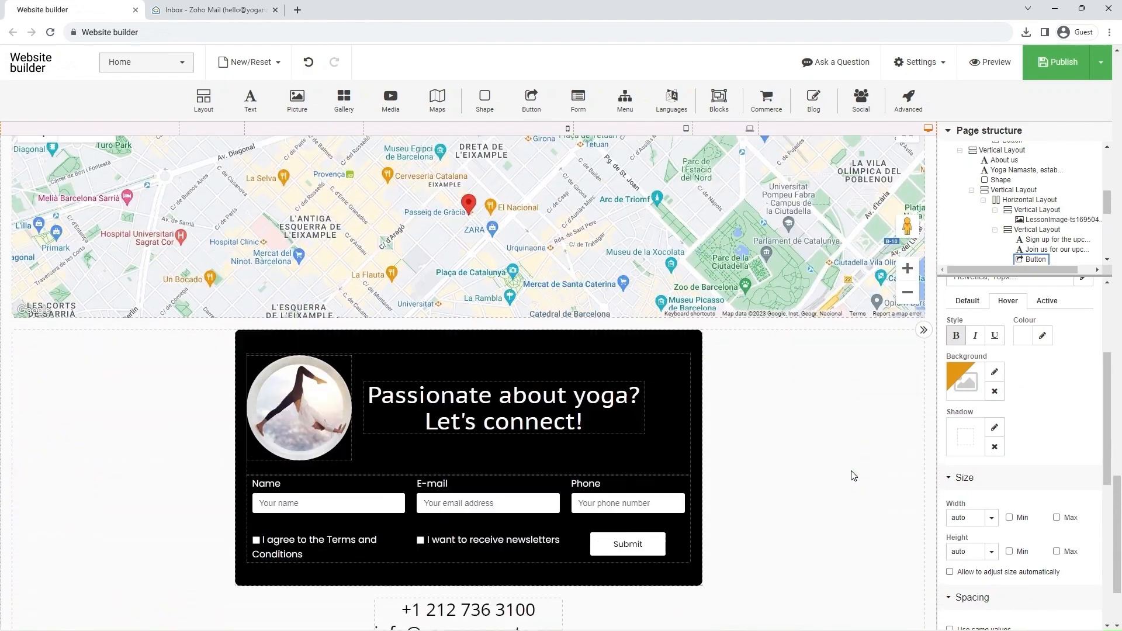
scroll(852, 475, down, 1)
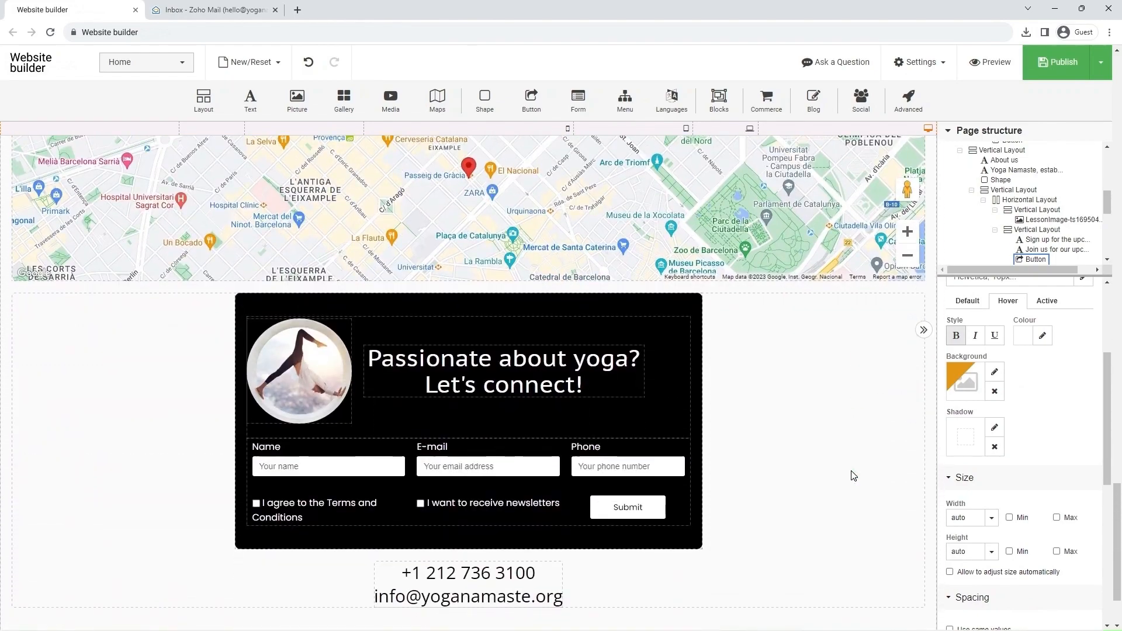
click(678, 511)
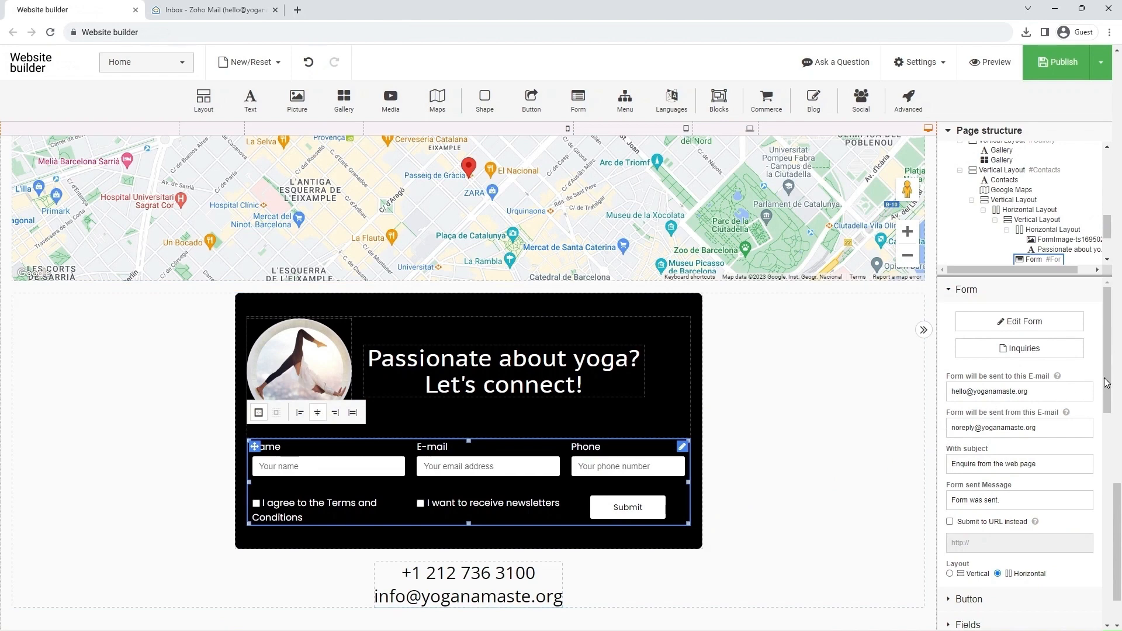
drag(1106, 379, 1106, 590)
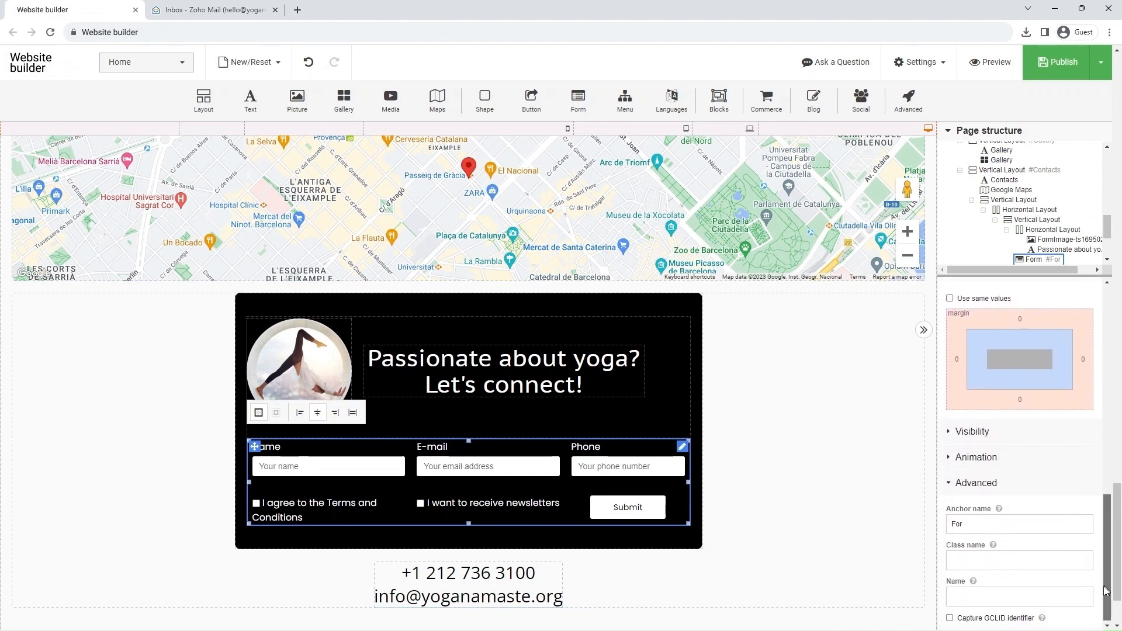
mouse_move(996, 545)
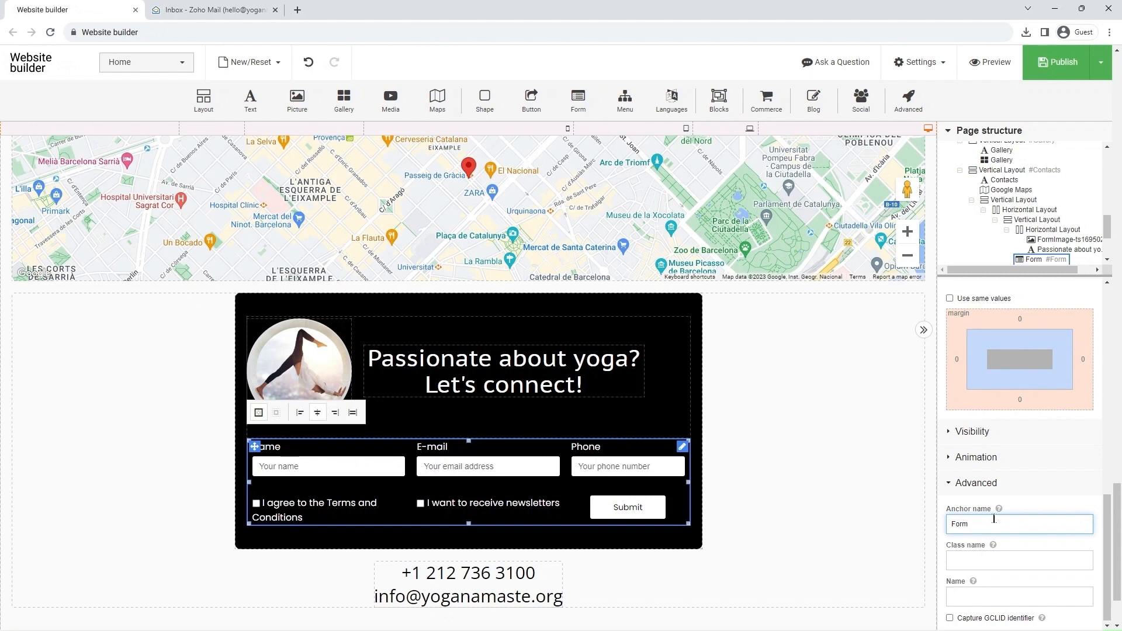
Step: Link the Register button in the sign-up section to the #Form anchor on the Home page
drag(1106, 544, 1119, 286)
drag(1119, 512, 1119, 281)
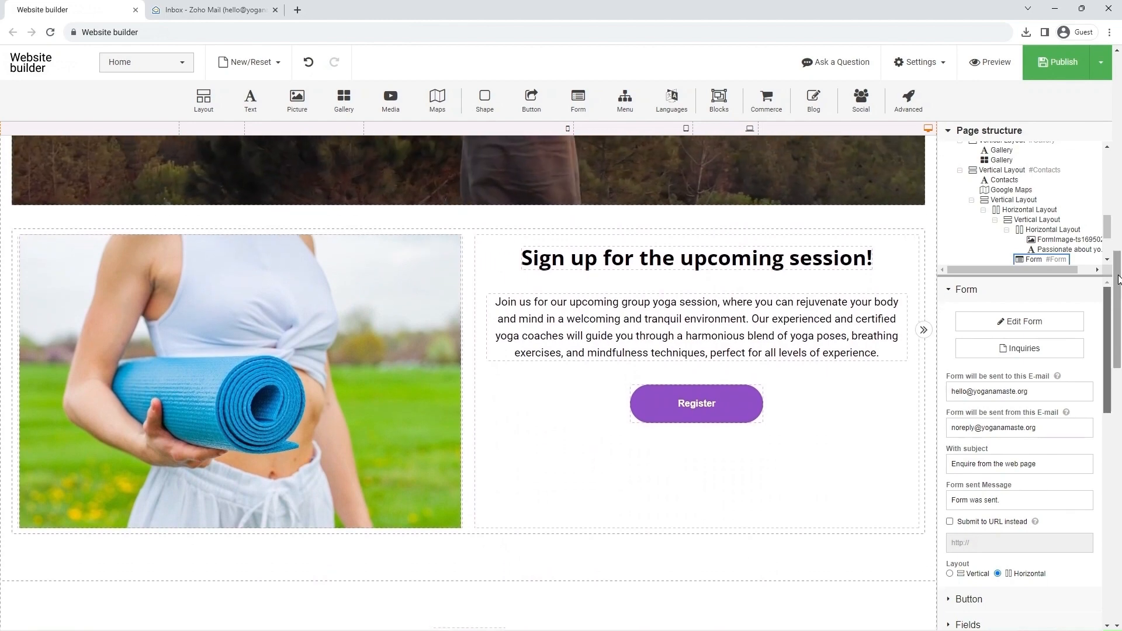
click(716, 408)
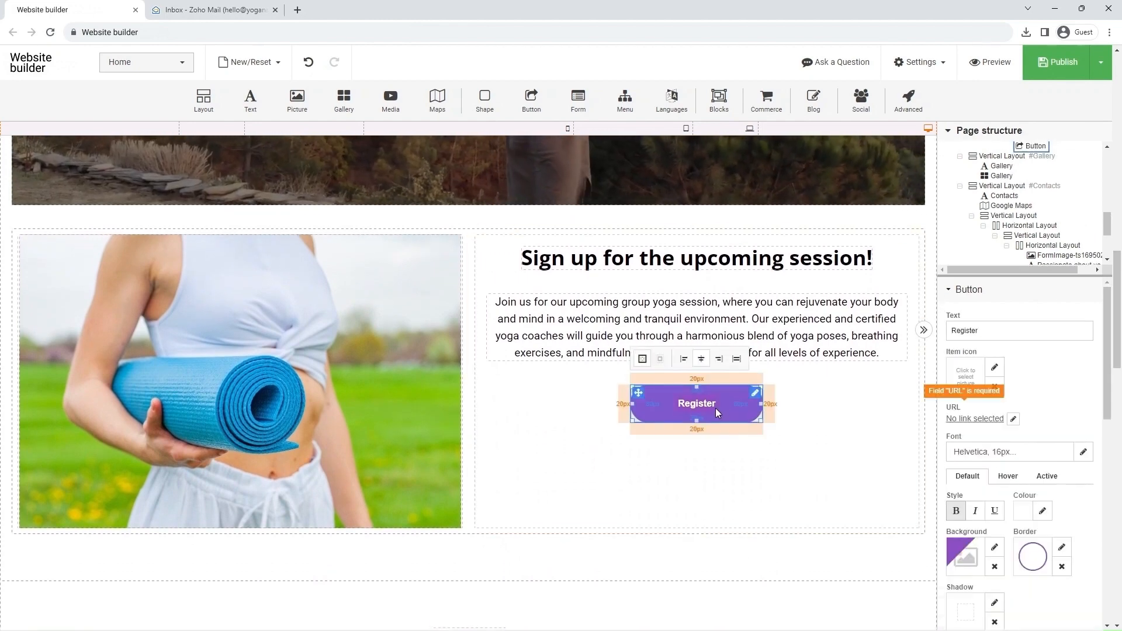
click(1013, 421)
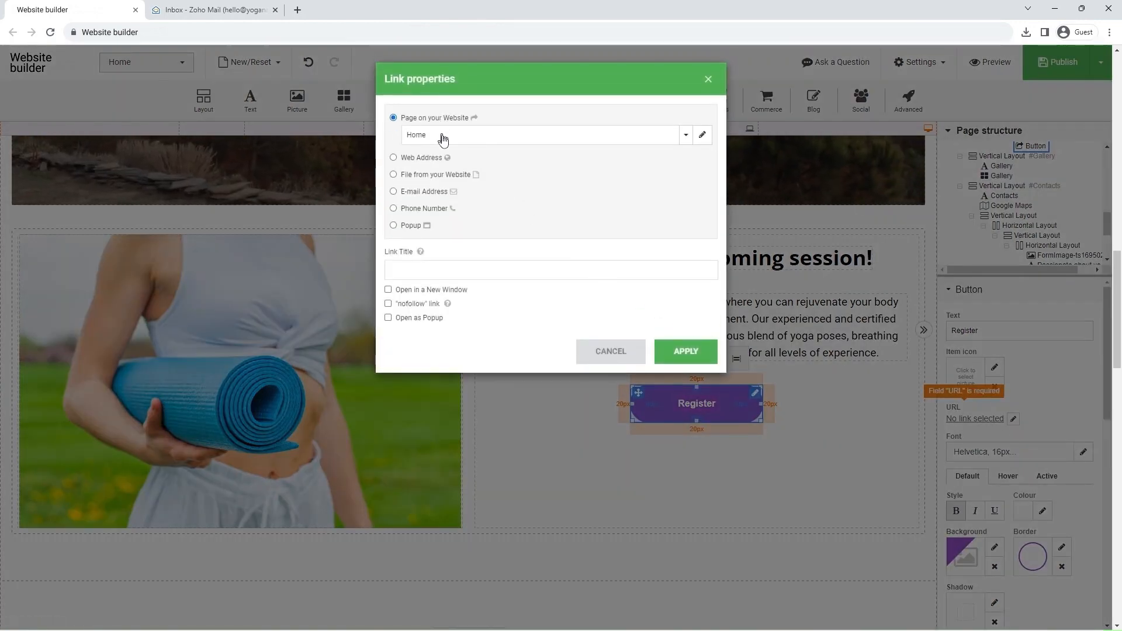
click(443, 140)
click(446, 228)
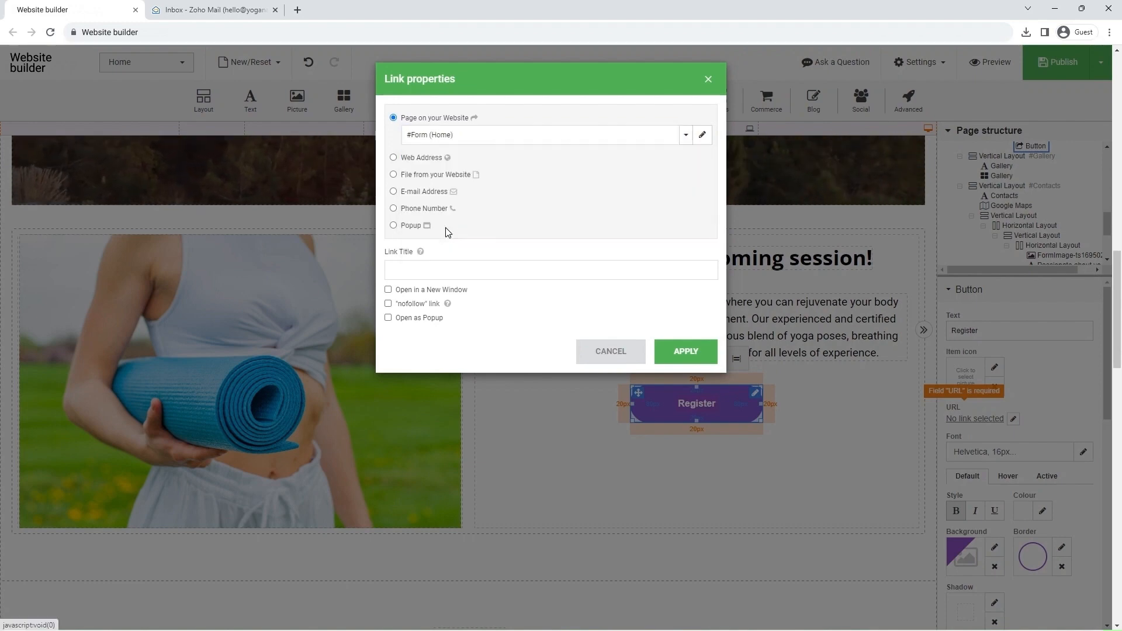
click(670, 352)
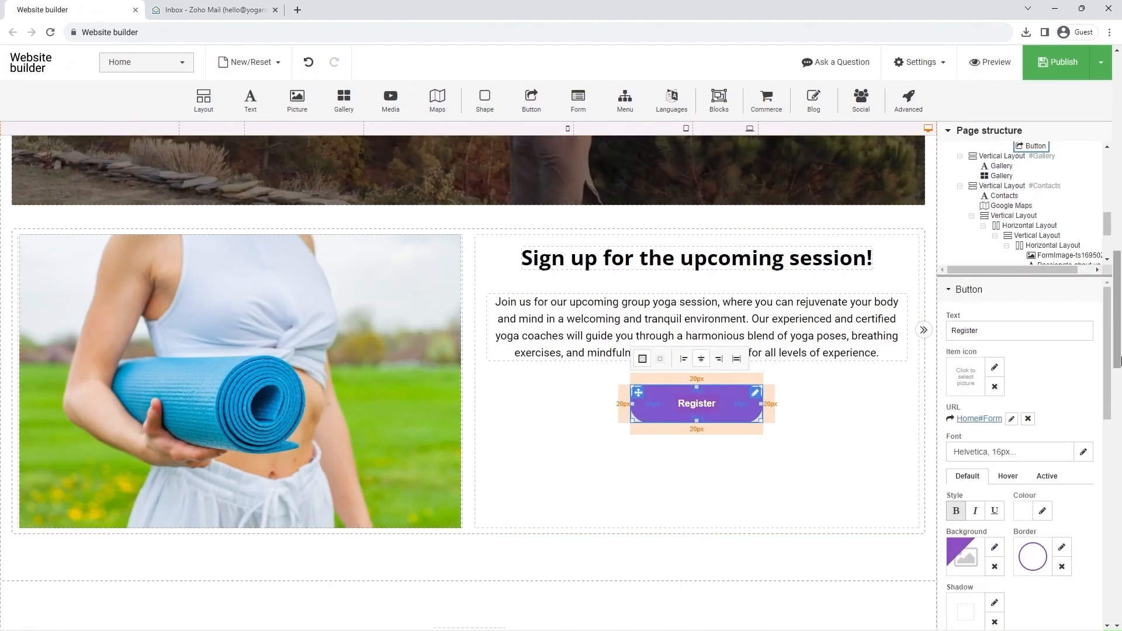
Step: Change the link of the "Book now!" button in the Yoga Classes banner to the #Form anchor on the Home page
drag(1117, 372, 1117, 152)
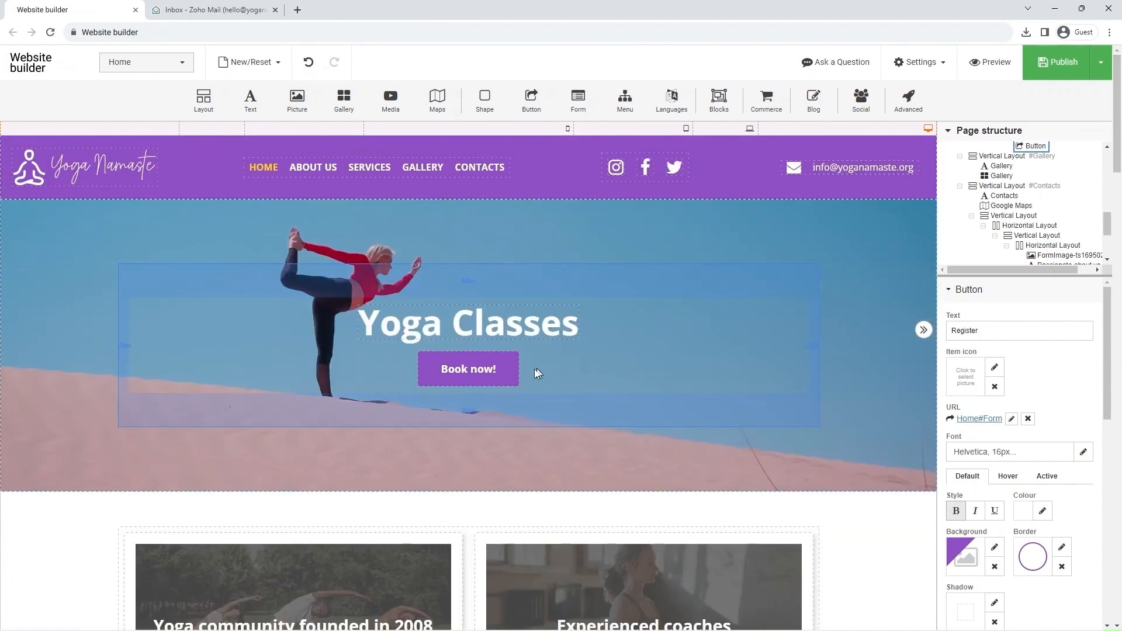
click(483, 369)
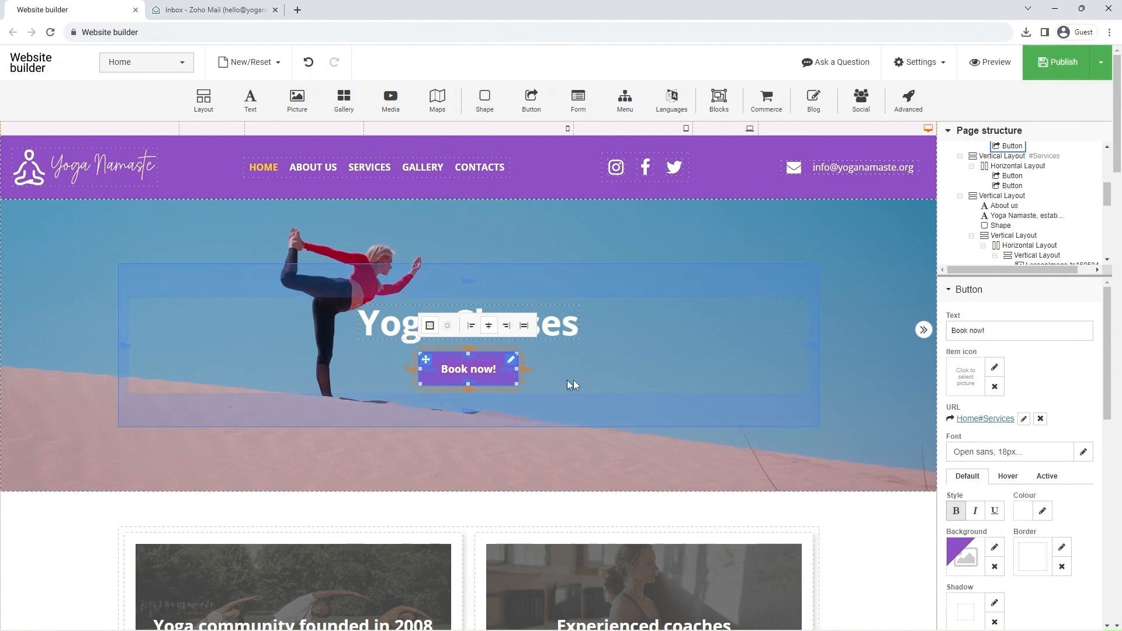
click(1023, 420)
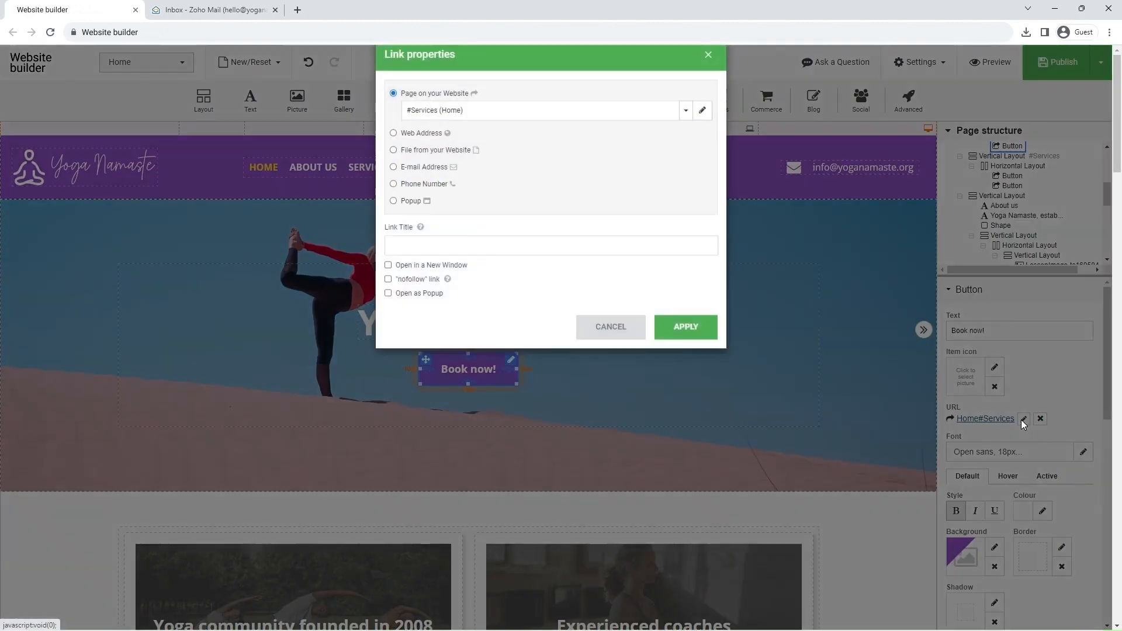
click(451, 135)
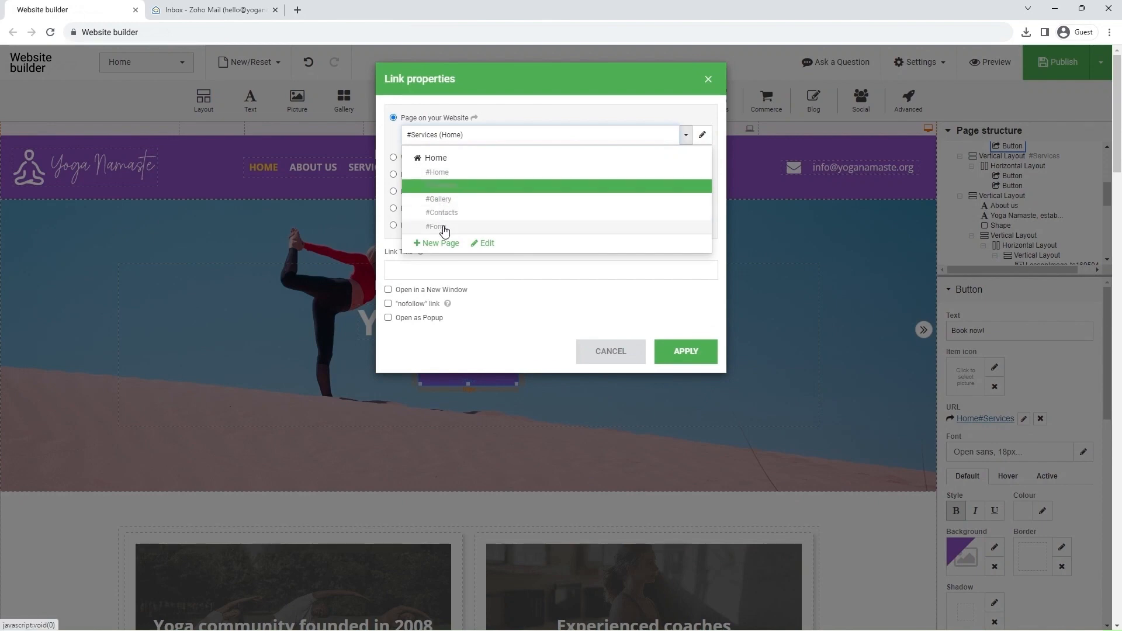
click(443, 228)
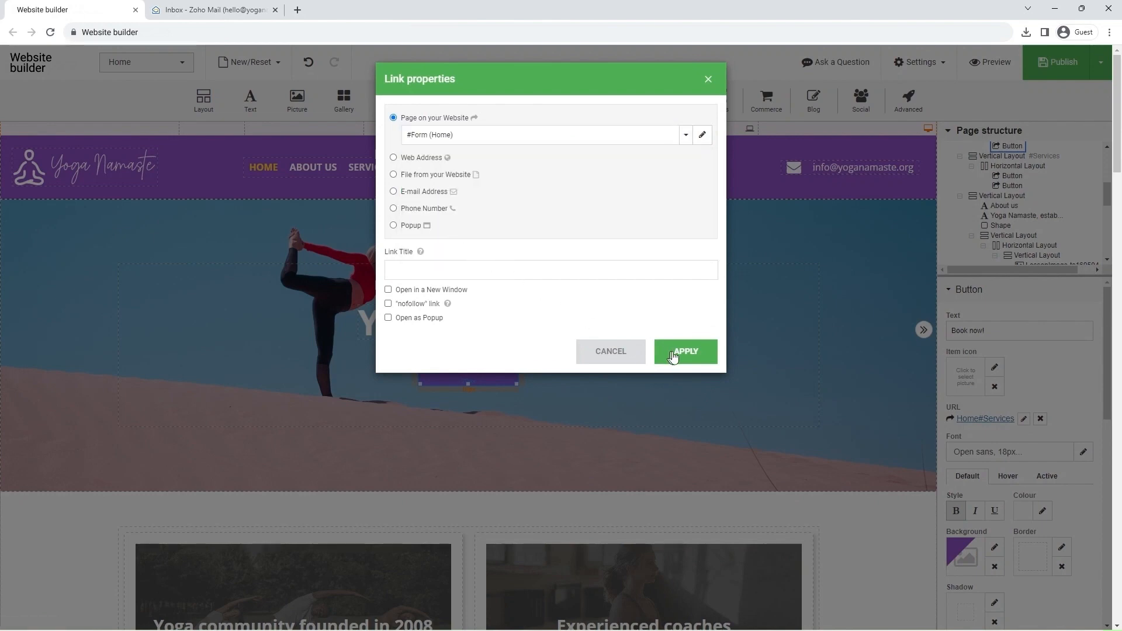
click(686, 355)
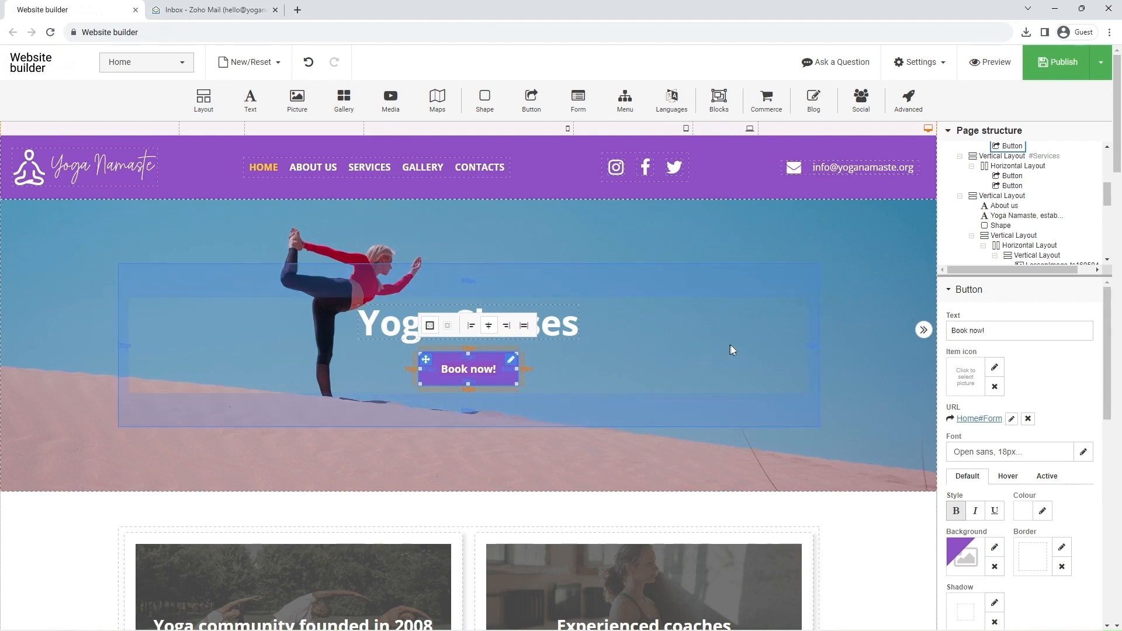
Step: Publish the website and open yoganamaste.org in a new browser tab
mouse_move(1057, 82)
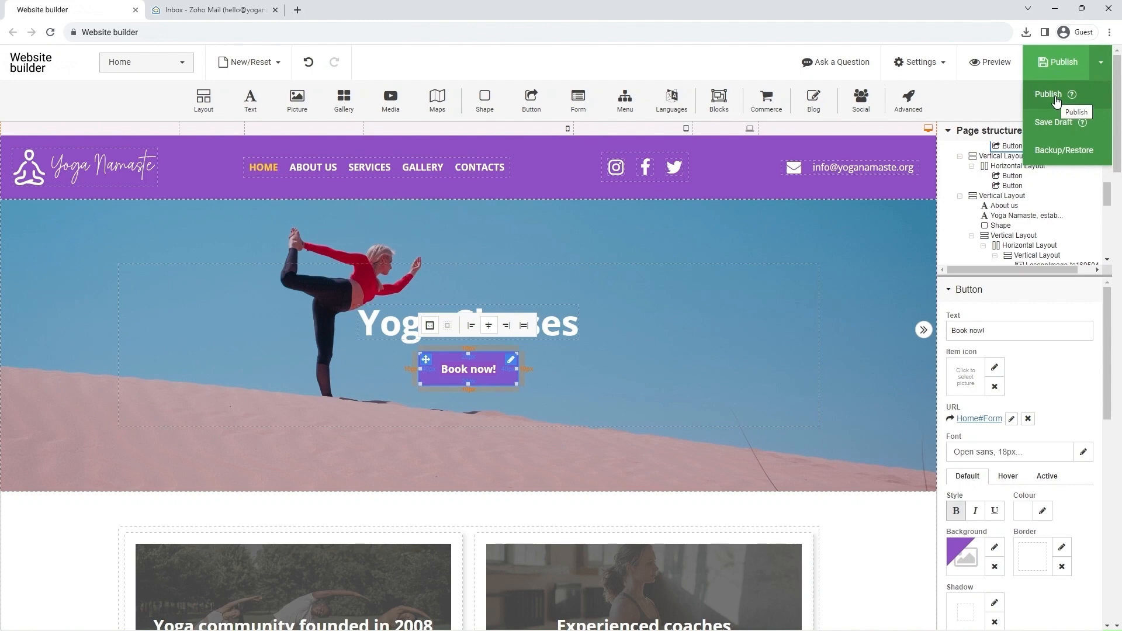
click(1056, 96)
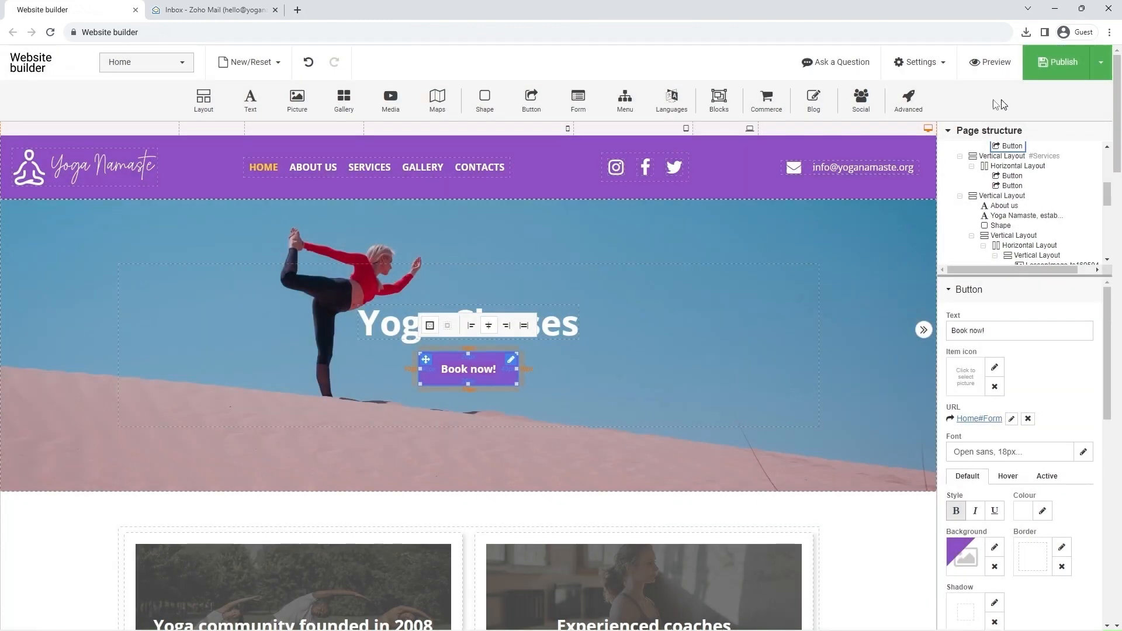
click(295, 12)
text(yog)
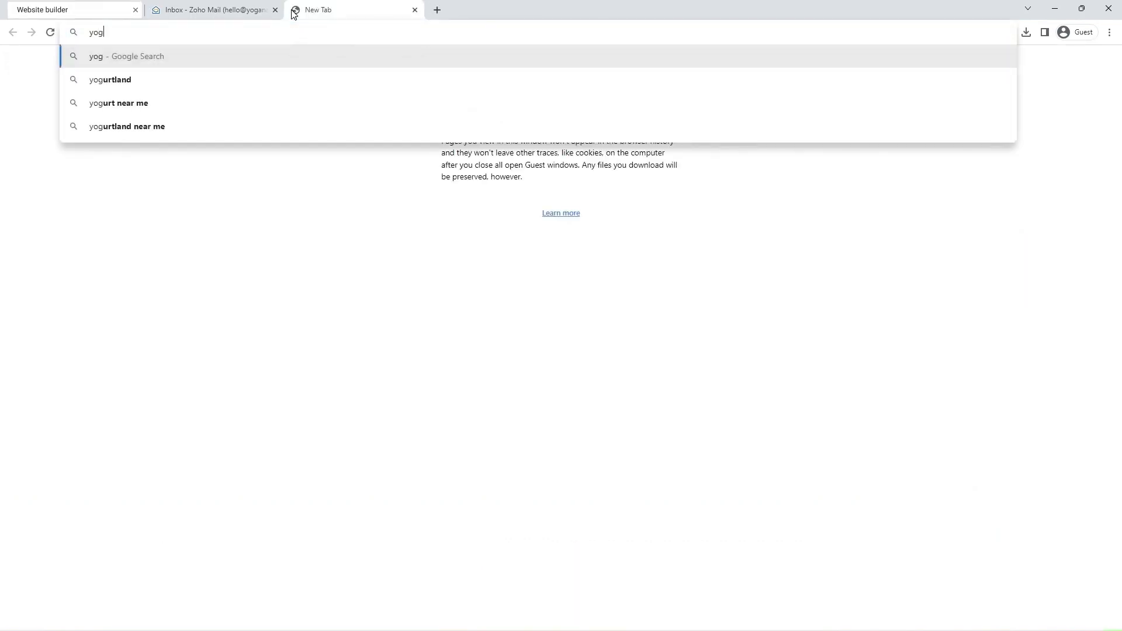
text(anamaste.org)
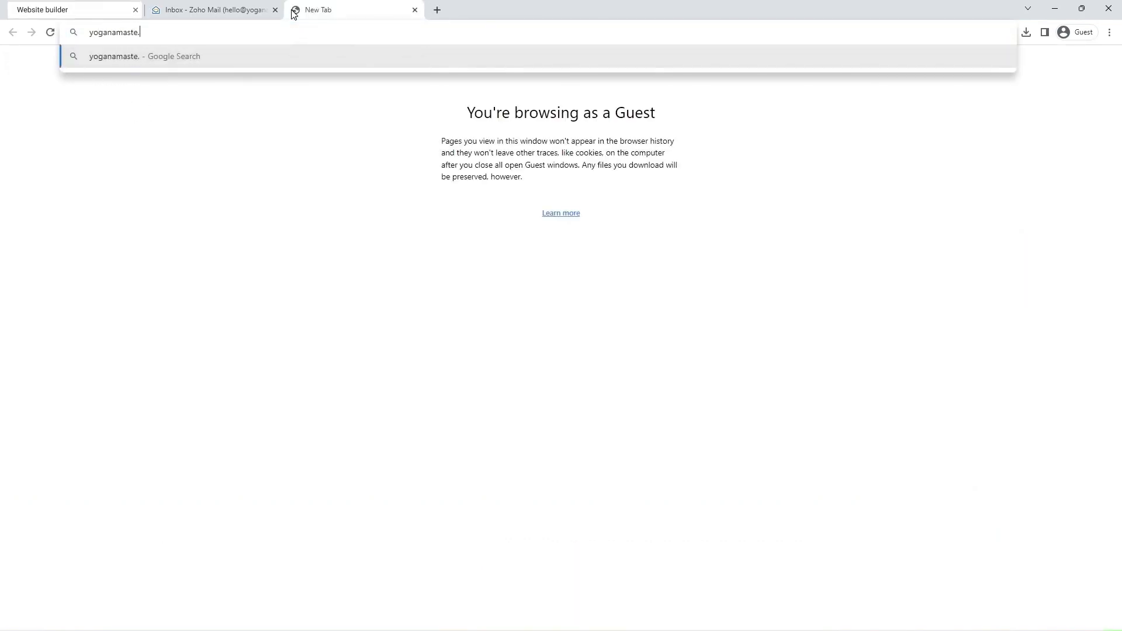
key(Return)
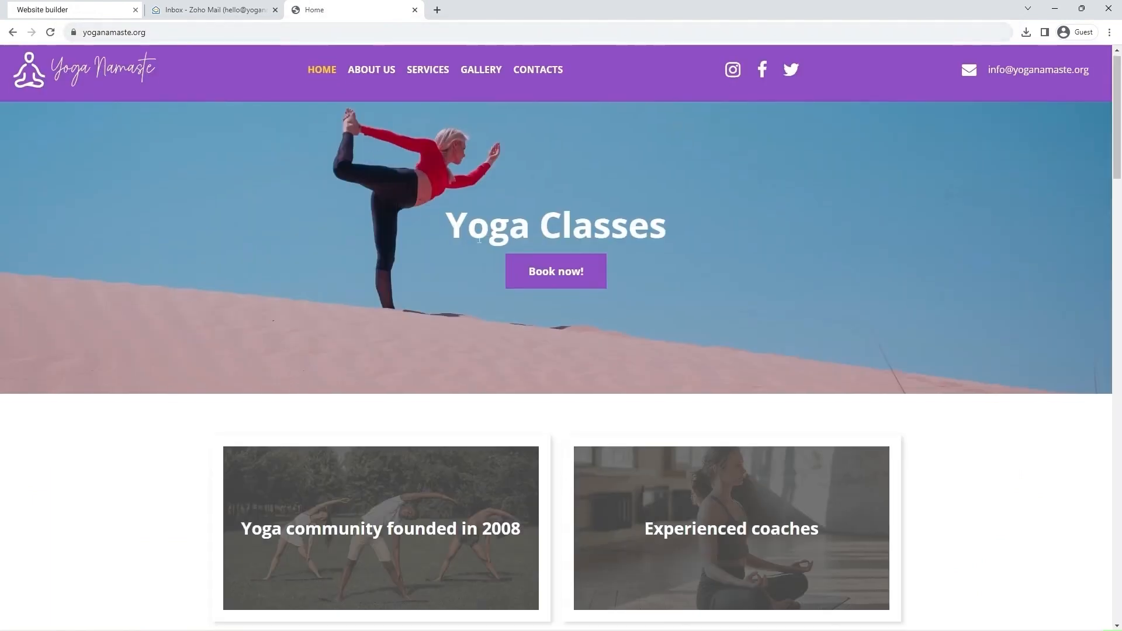
Step: Test the Register button in the live site's sign-up section by following its link
scroll(478, 242, down, 15)
scroll(478, 242, down, 6)
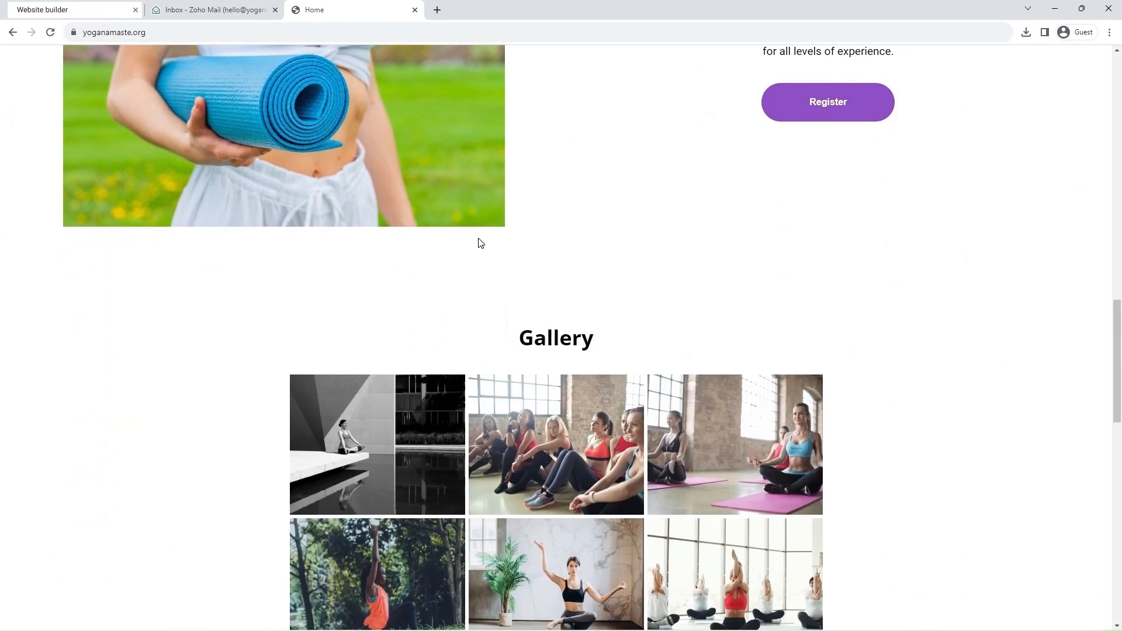
scroll(510, 231, up, 2)
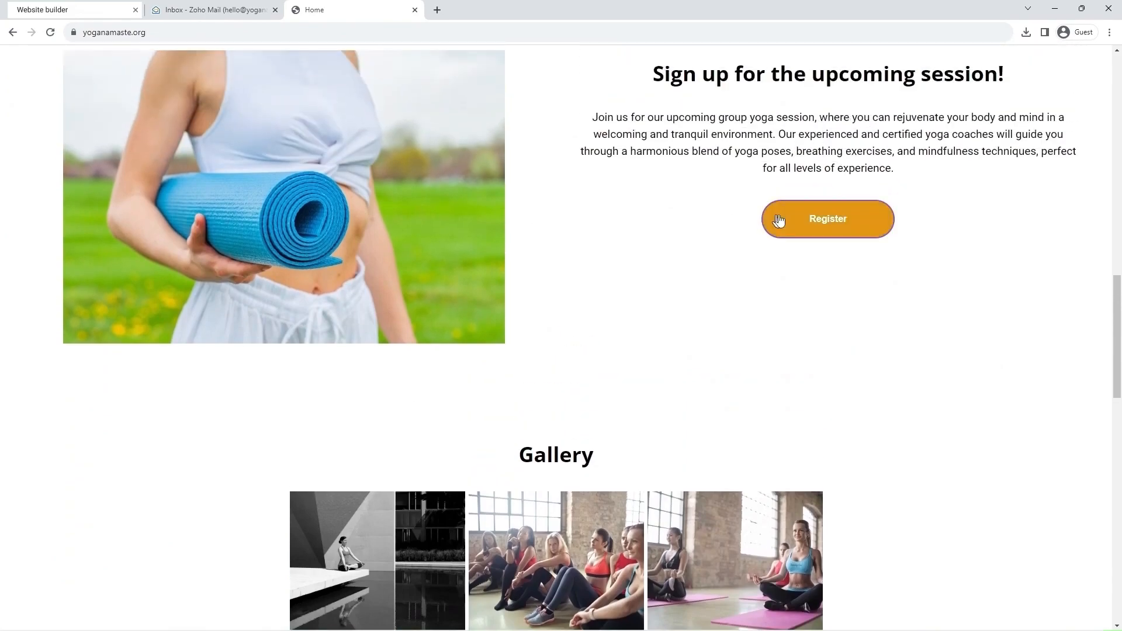
click(825, 222)
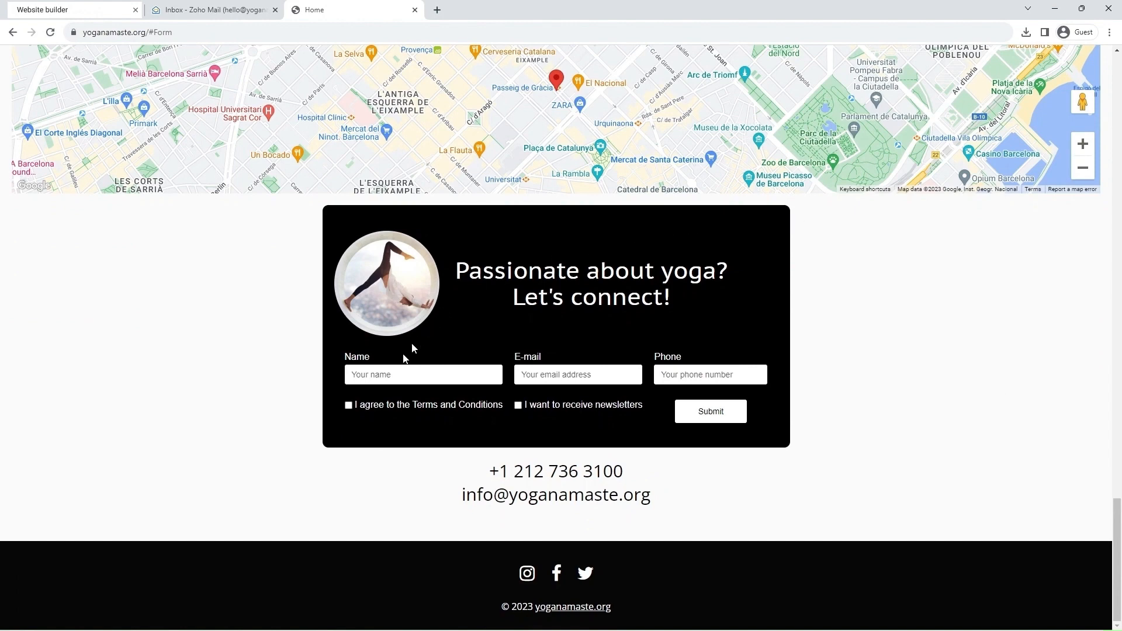
Step: Fill in the contact form with the visitor's name and e-mail address, agree to the Terms and Conditions, and submit it
click(389, 375)
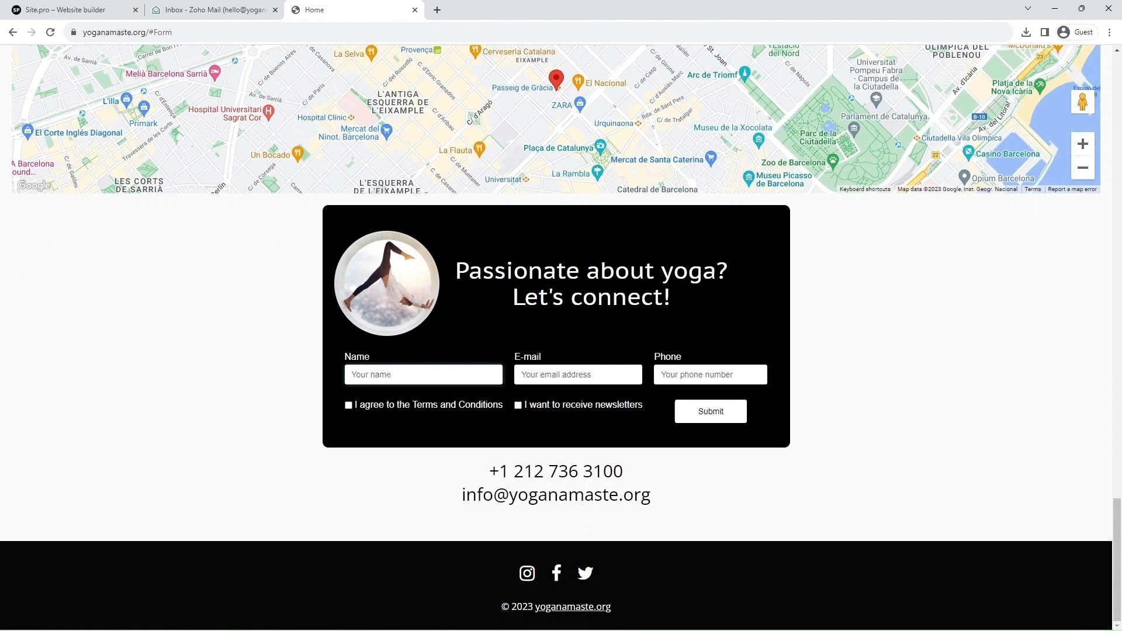
text(James)
click(517, 380)
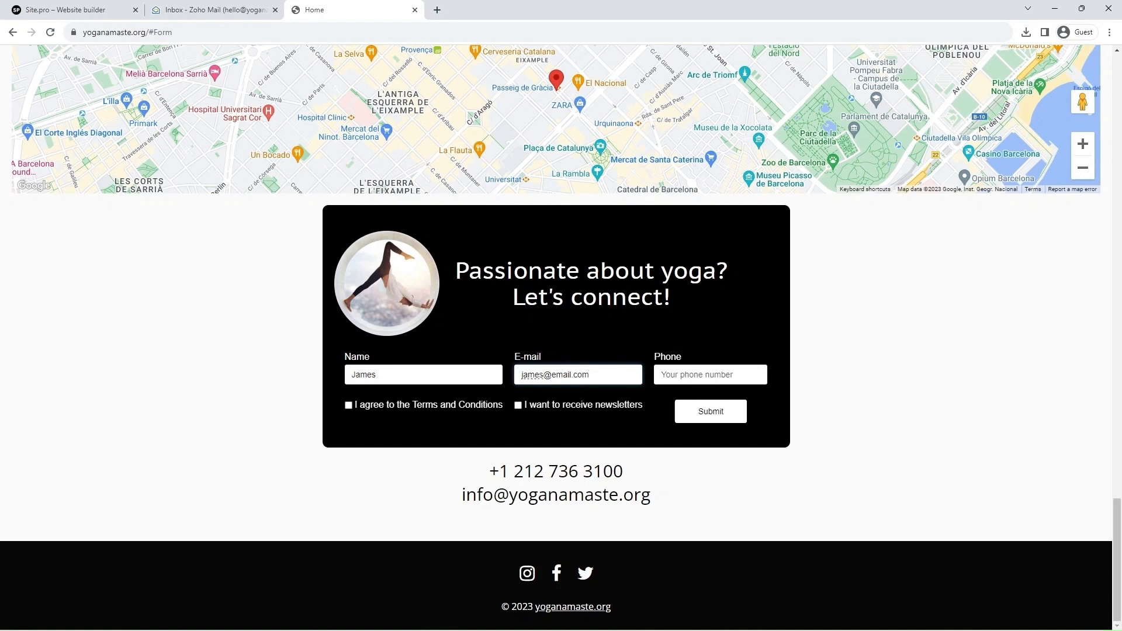
click(349, 406)
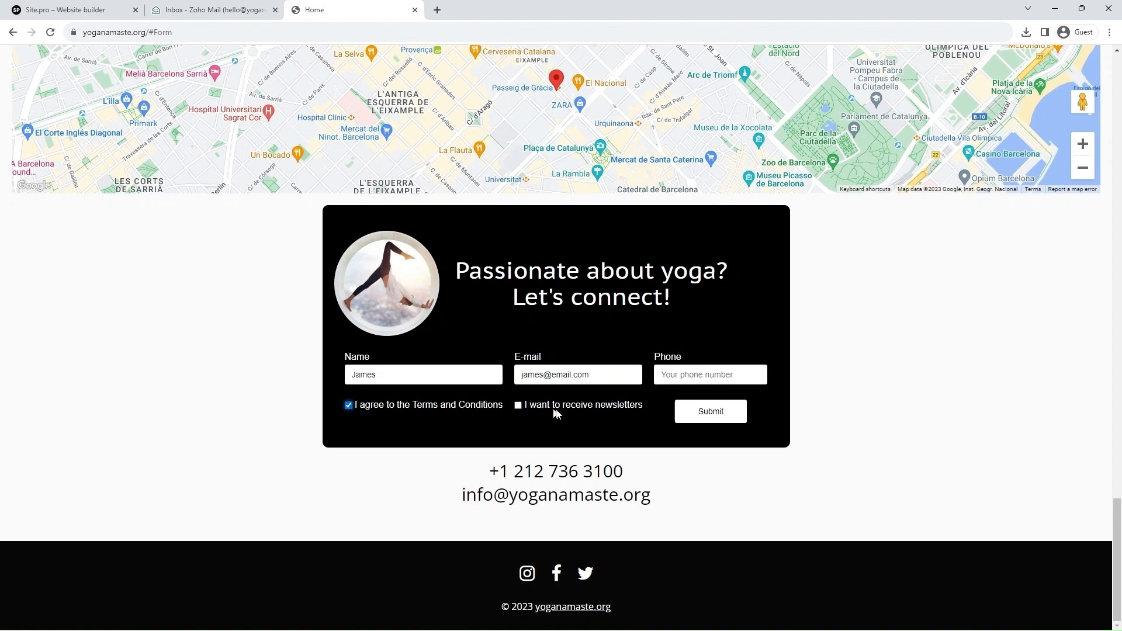
click(710, 412)
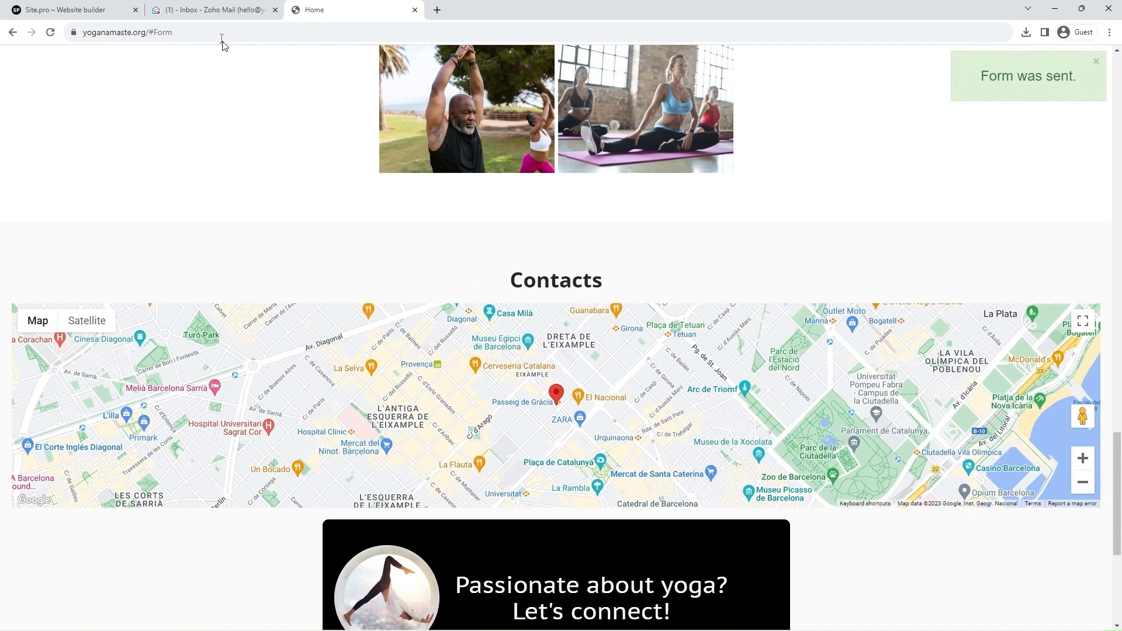
Step: Switch to the Zoho Mail inbox and open the "Enquire from the web page" message
click(207, 12)
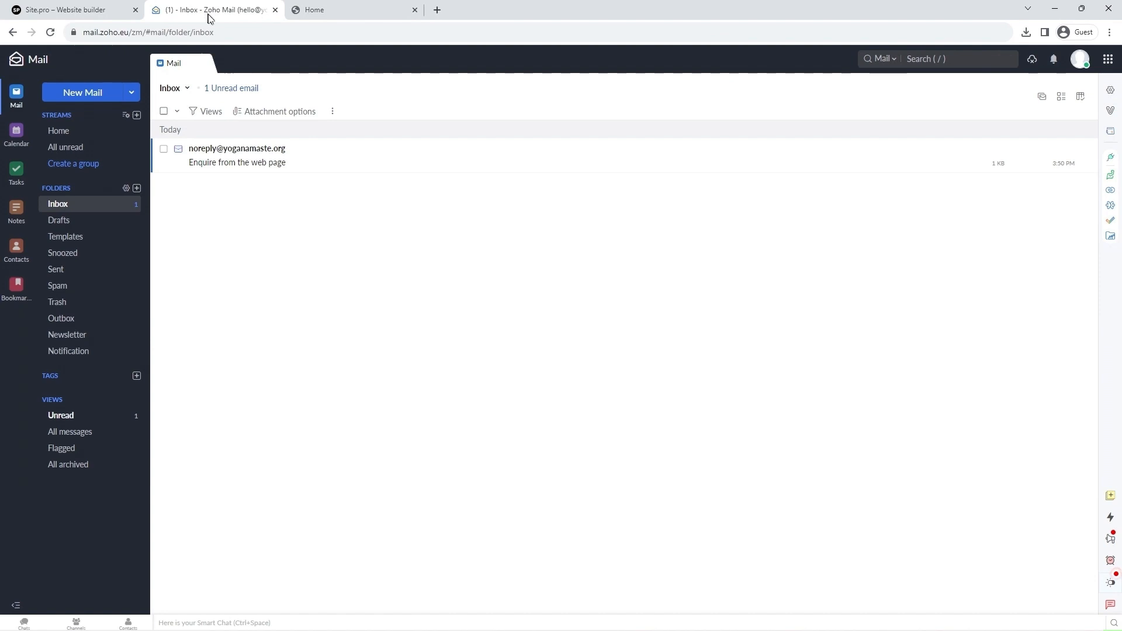
click(329, 173)
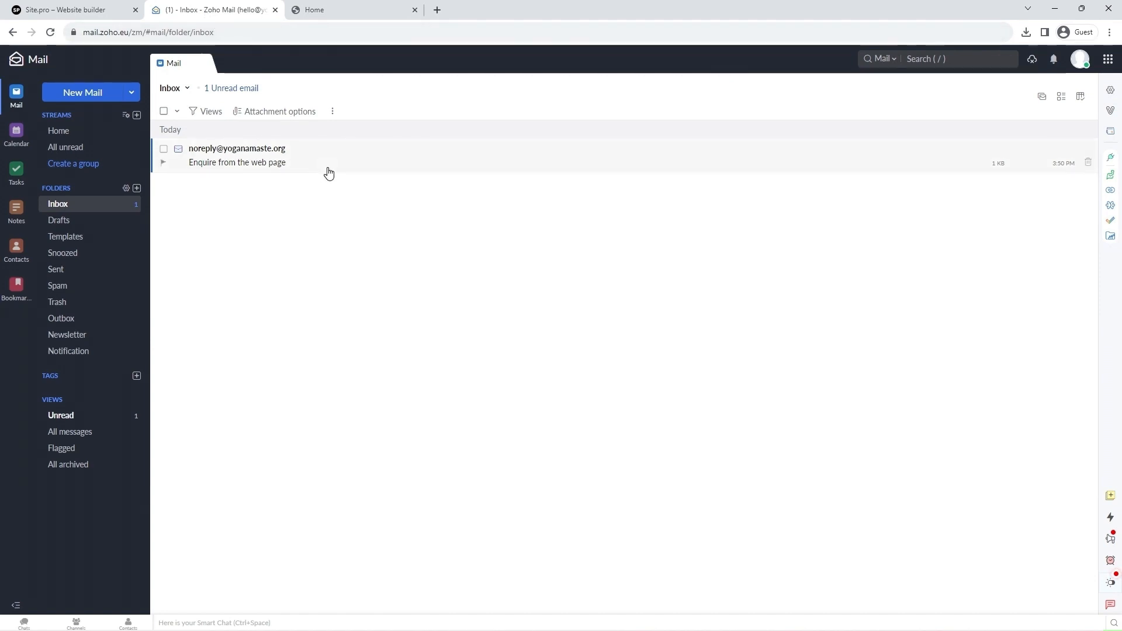